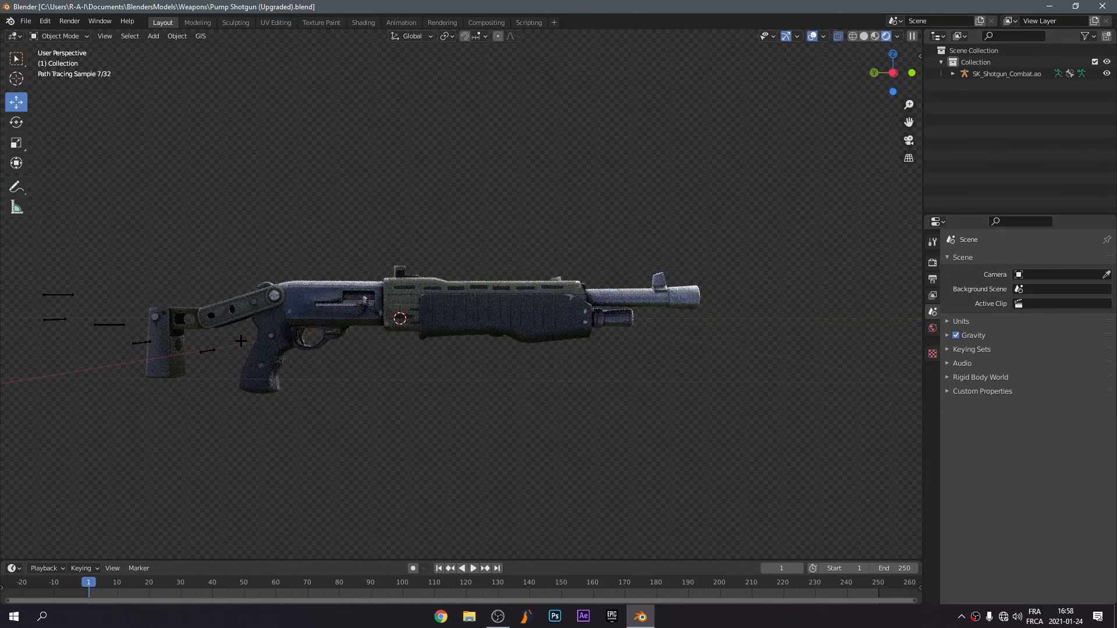
Select the shotgun mesh and switch to the Shading workspace.
{"action": "left_click", "coordinate": [360, 309]}
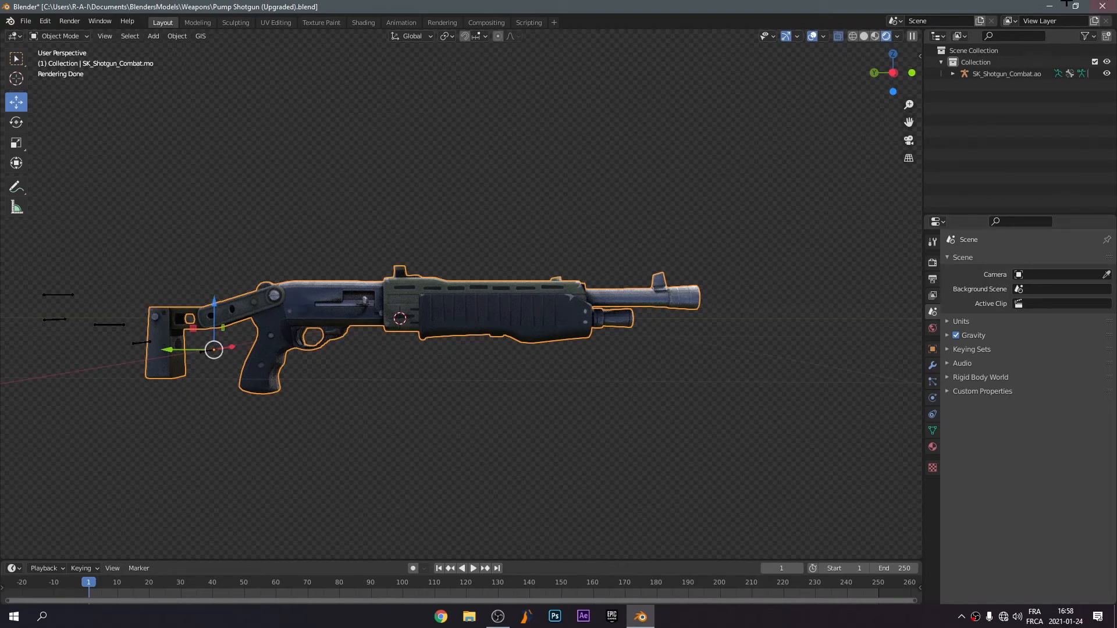
{"action": "left_click", "coordinate": [363, 22]}
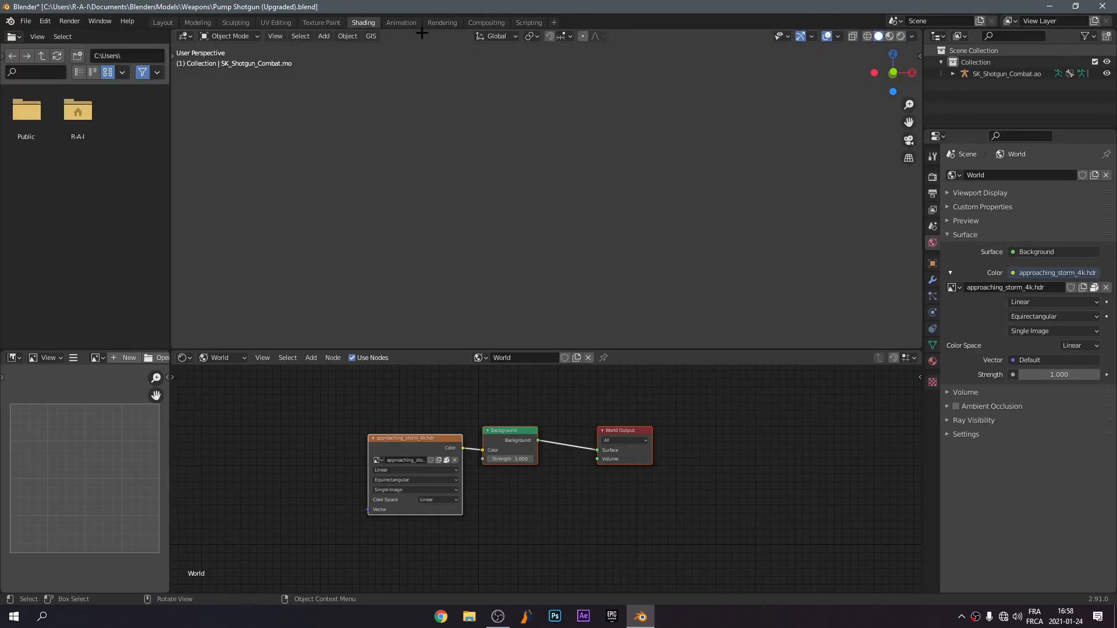
{"action": "left_click", "coordinate": [553, 24]}
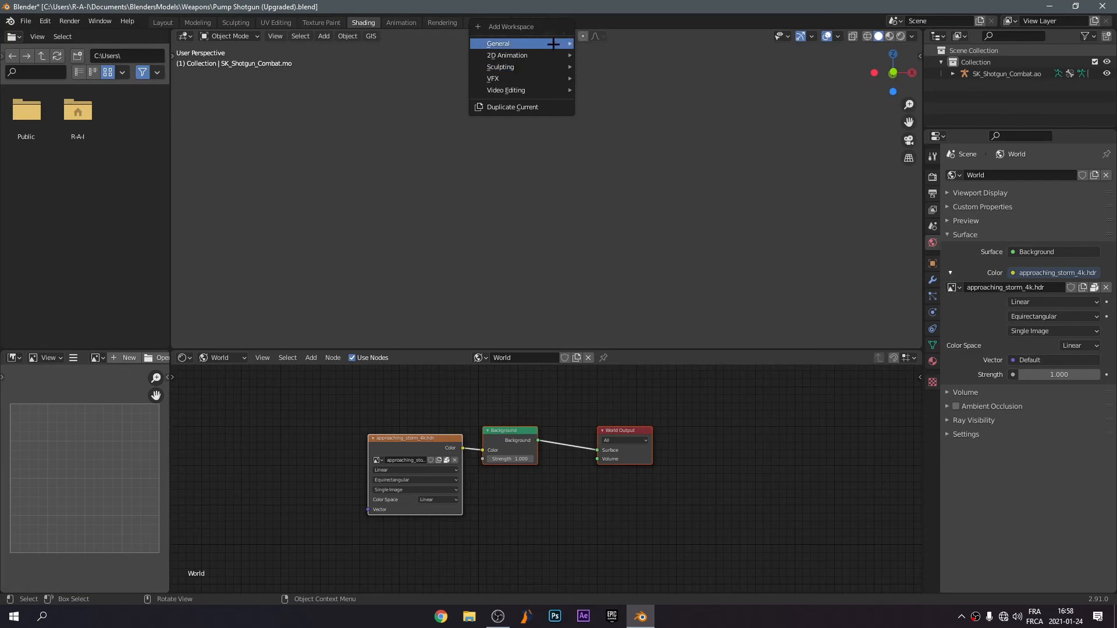
{"action": "mouse_move", "coordinate": [543, 48]}
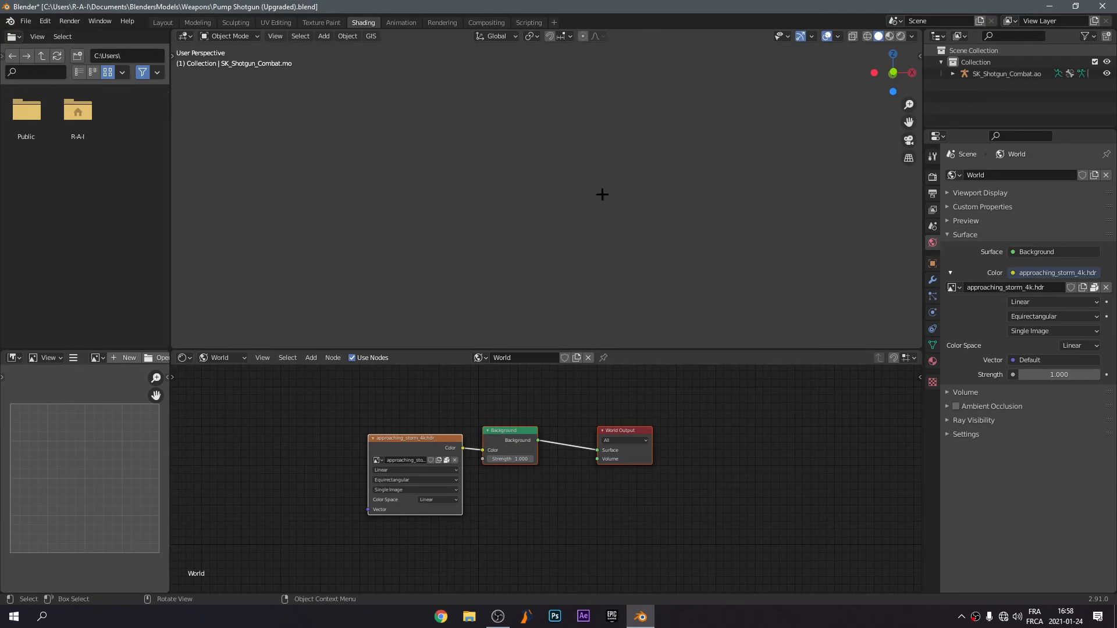
{"action": "left_click", "coordinate": [892, 54]}
{"action": "mouse_move", "coordinate": [578, 339]}
{"action": "middle_mouse_down"}
{"action": "mouse_move", "coordinate": [581, 294]}
{"action": "mouse_move", "coordinate": [583, 336]}
{"action": "middle_mouse_up"}
{"action": "mouse_move", "coordinate": [651, 224]}
{"action": "middle_mouse_down"}
{"action": "mouse_move", "coordinate": [680, 225]}
{"action": "mouse_move", "coordinate": [662, 243]}
{"action": "middle_mouse_up"}
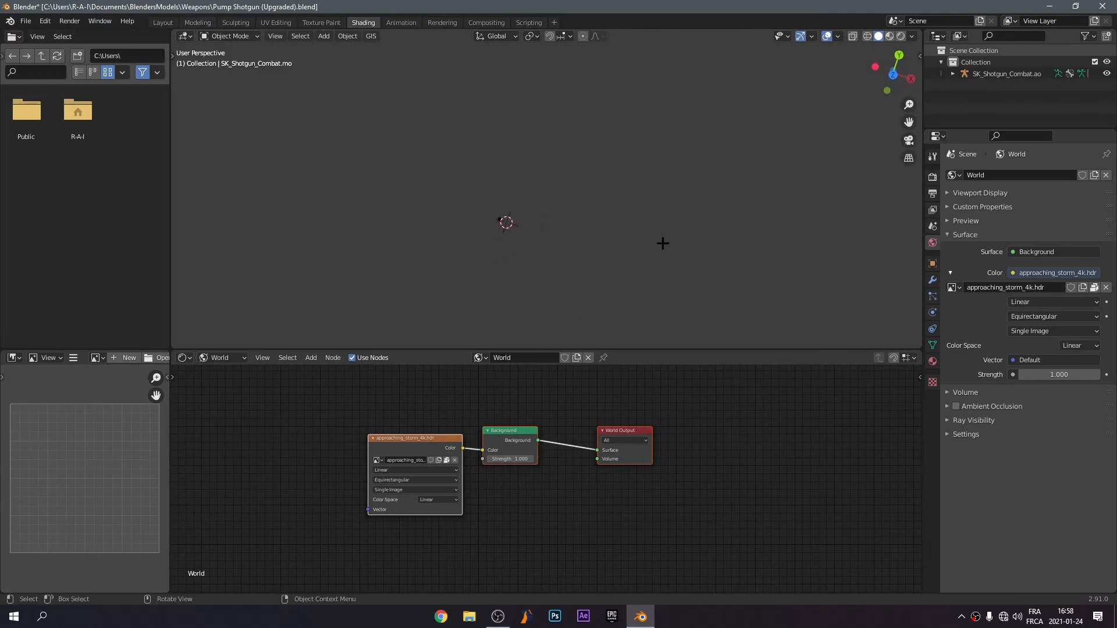
Return to the Layout workspace and scale the shotgun mesh up uniformly by about 15.1.
{"action": "left_click", "coordinate": [159, 23]}
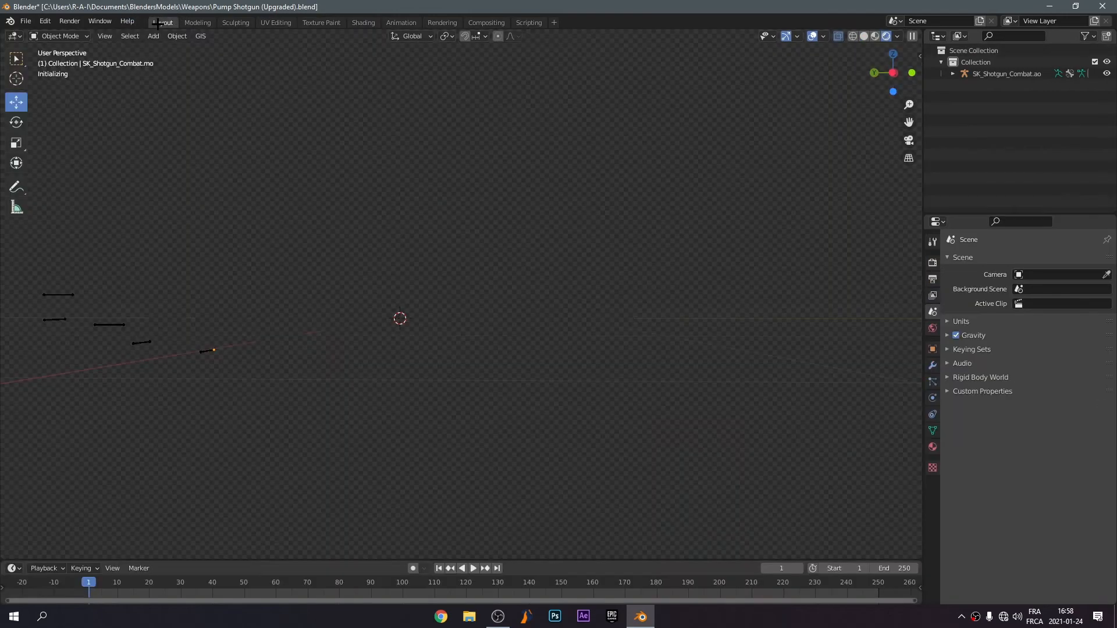
{"action": "left_click", "coordinate": [409, 294]}
{"action": "key", "text": "s"}
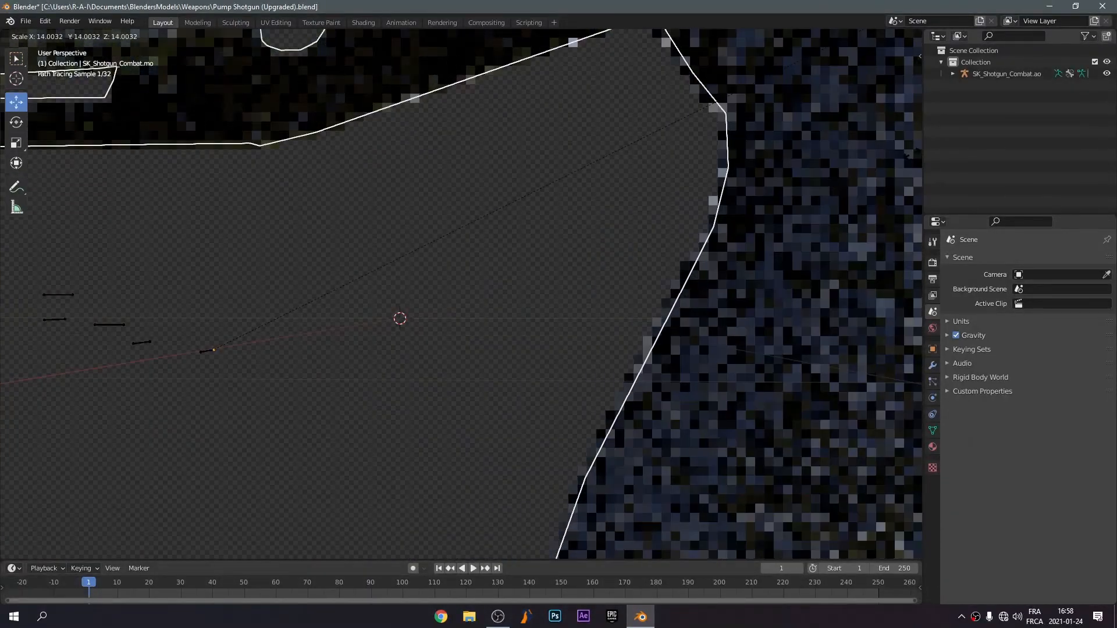
{"action": "key", "text": "Return"}
{"action": "scroll", "coordinate": [267, 244], "scroll_direction": "down", "scroll_amount": 3}
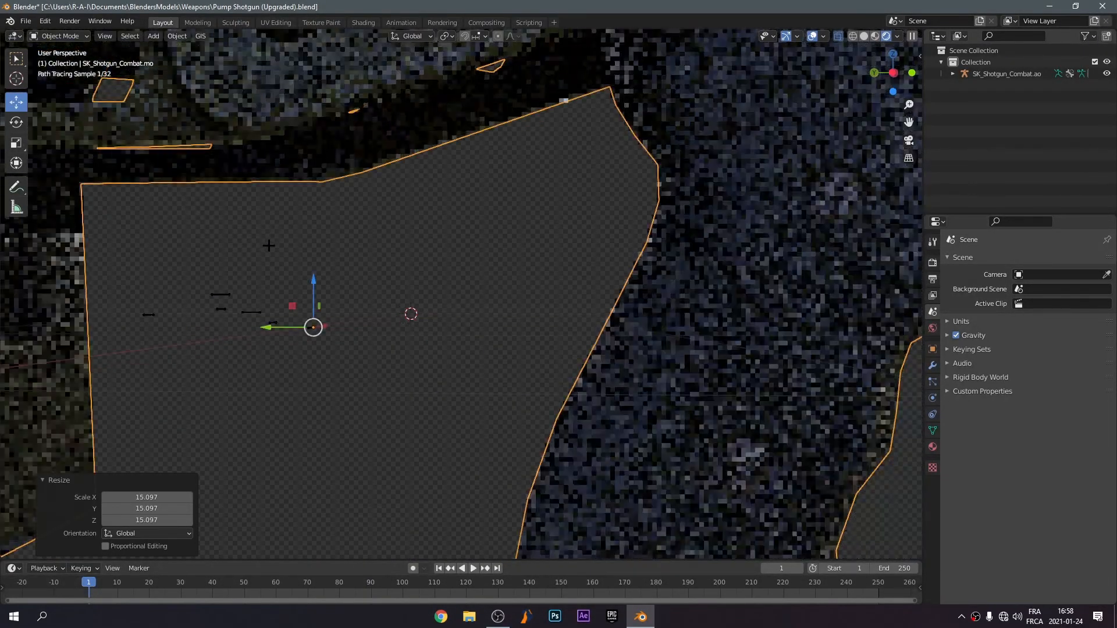
{"action": "scroll", "coordinate": [431, 257], "scroll_direction": "down", "scroll_amount": 3}
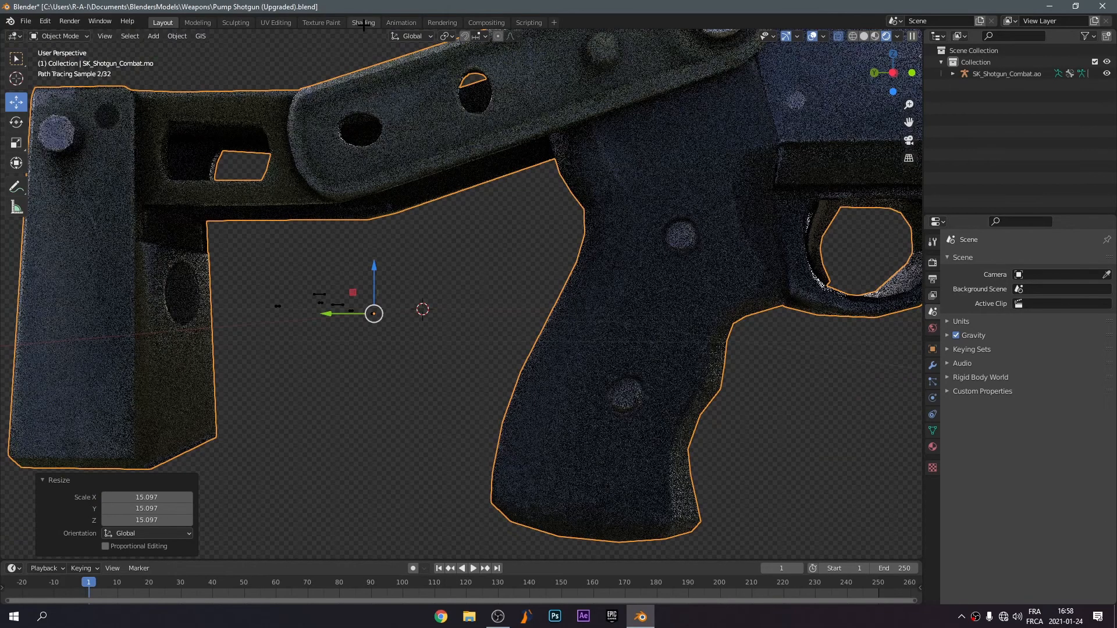
In the Shading workspace, isolate the shotgun in local view and set the viewport to rendered shading.
{"action": "left_click", "coordinate": [363, 22]}
{"action": "mouse_move", "coordinate": [506, 195]}
{"action": "middle_mouse_down"}
{"action": "mouse_move", "coordinate": [527, 203]}
{"action": "mouse_move", "coordinate": [553, 248]}
{"action": "mouse_move", "coordinate": [535, 200]}
{"action": "middle_mouse_up"}
{"action": "left_click_drag", "start_coordinate": [908, 122], "coordinate": [919, 199]}
{"action": "middle_click_drag", "start_coordinate": [616, 53], "coordinate": [616, 138]}
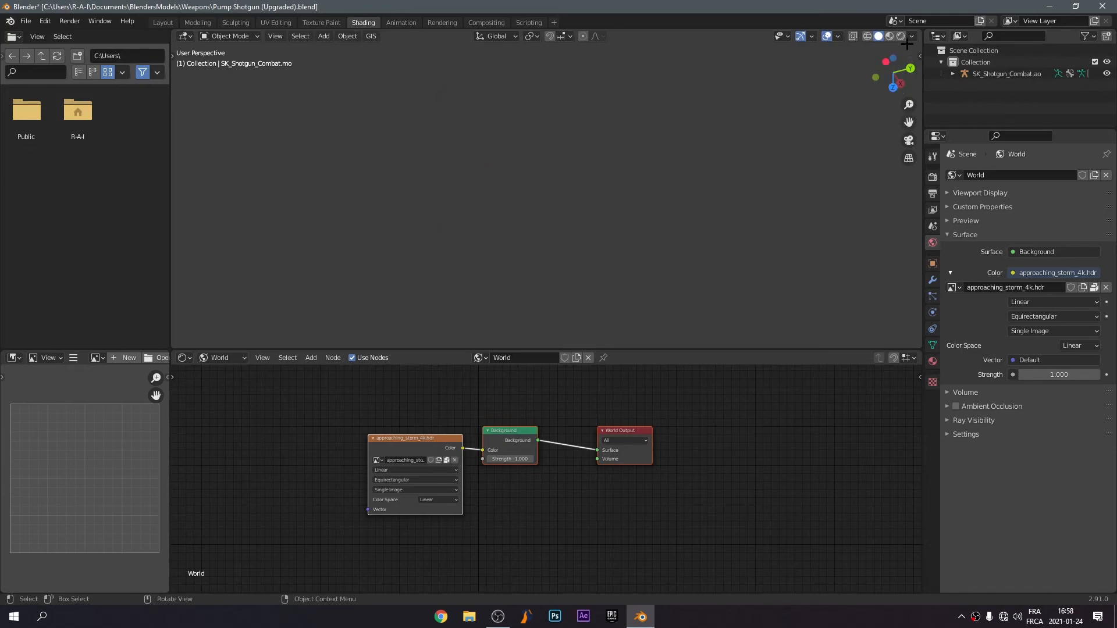
{"action": "left_click", "coordinate": [885, 62]}
{"action": "left_click", "coordinate": [893, 55]}
{"action": "left_click_drag", "start_coordinate": [893, 79], "coordinate": [893, 54]}
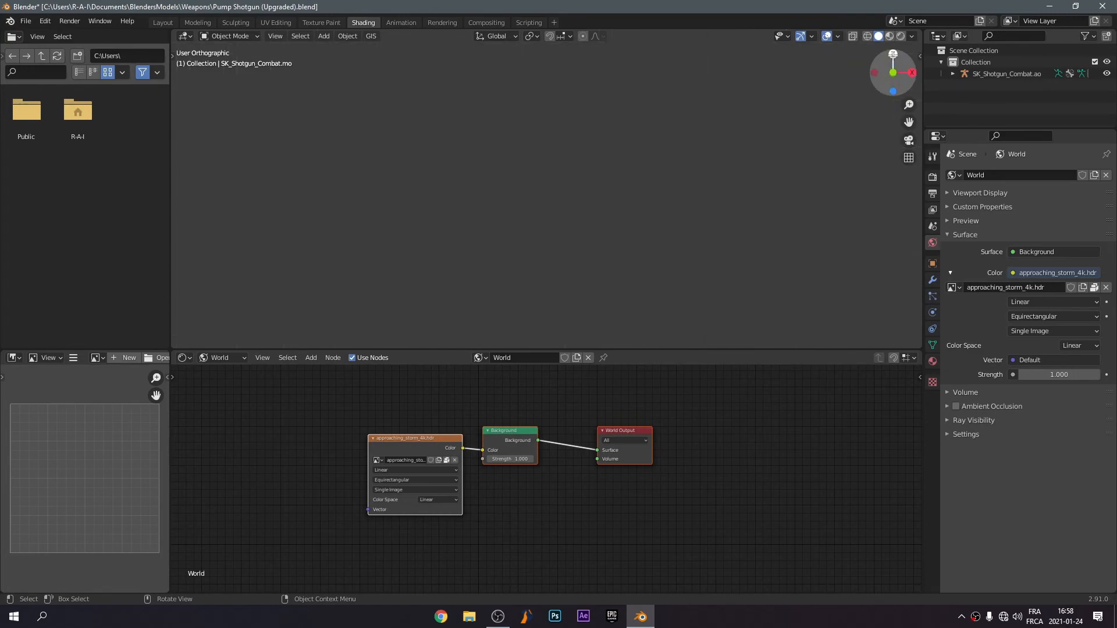
{"action": "middle_click_drag", "start_coordinate": [726, 140], "coordinate": [624, 138]}
{"action": "key", "text": "KP_Divide"}
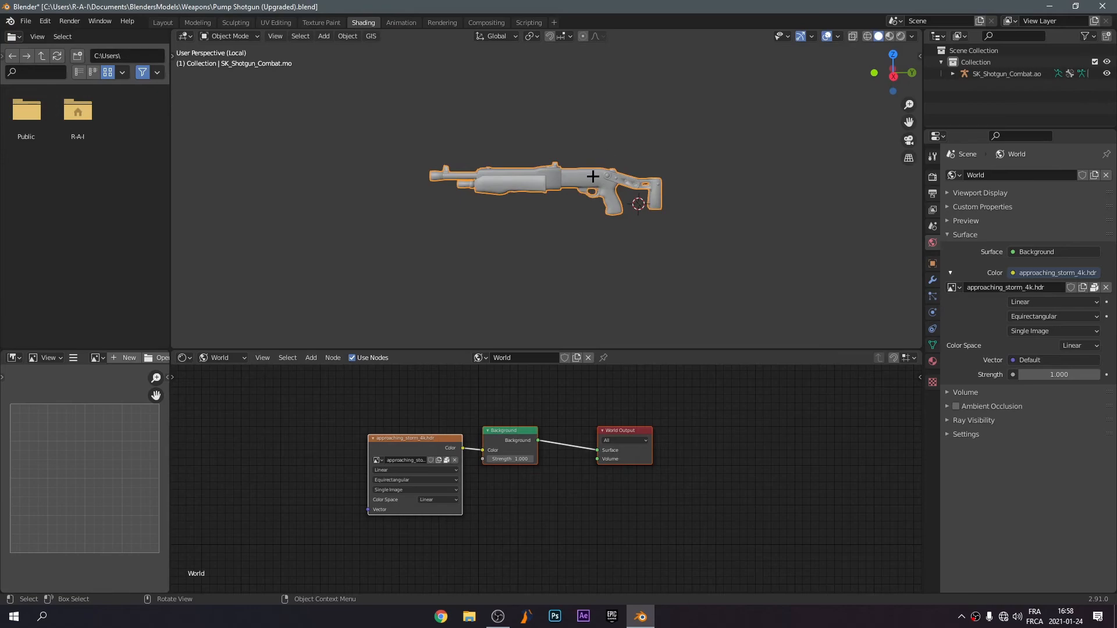
{"action": "scroll", "coordinate": [576, 220], "scroll_direction": "up", "scroll_amount": 4}
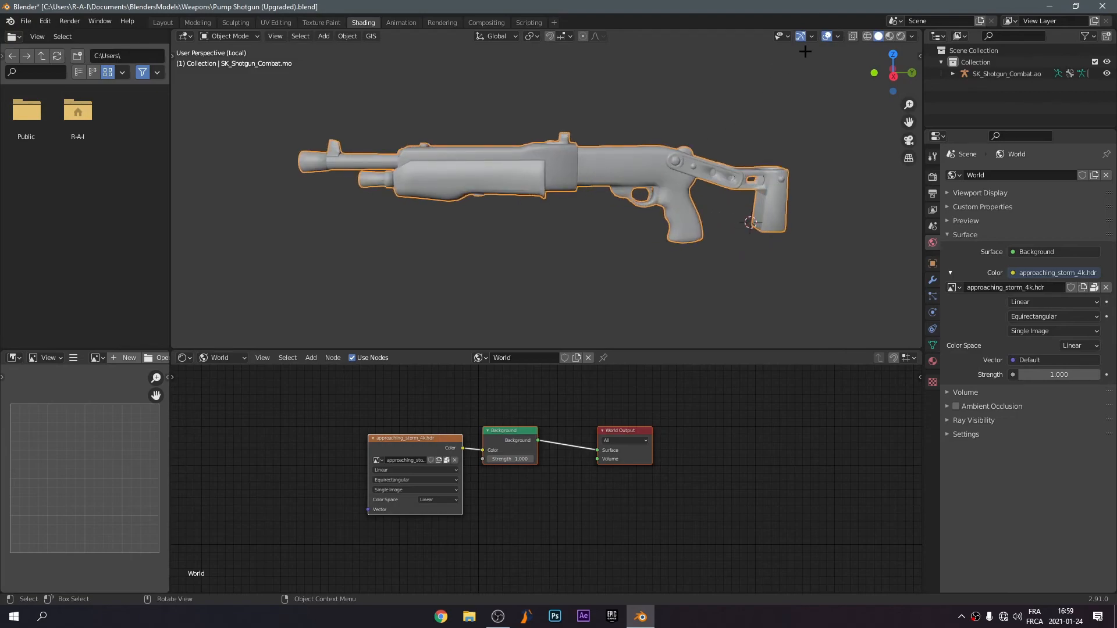
{"action": "left_click", "coordinate": [900, 36]}
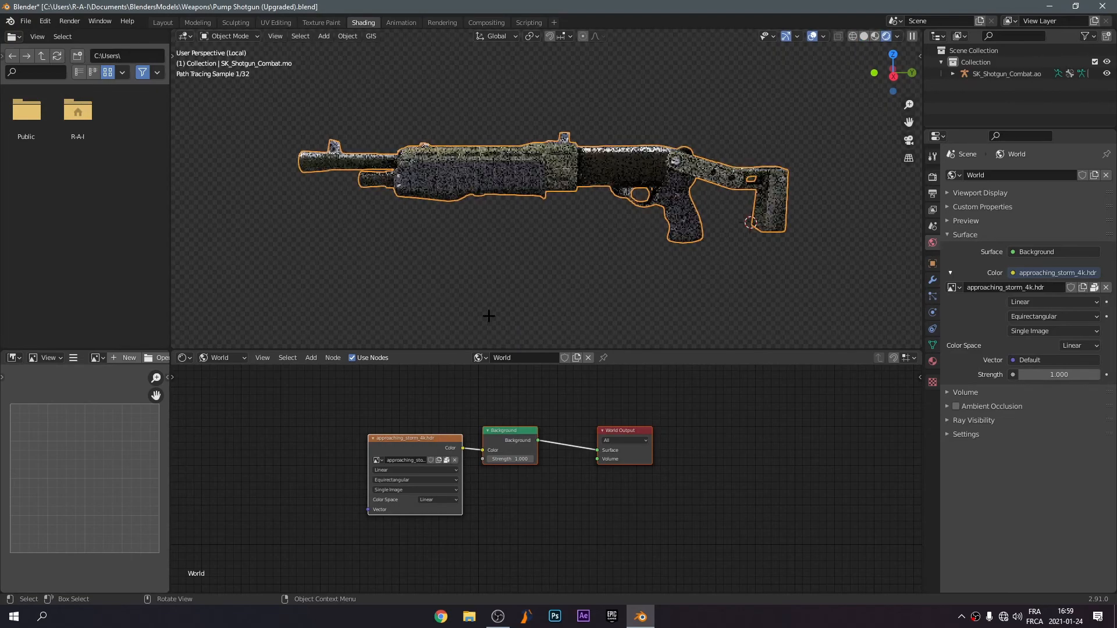
Display the shotgun's object material nodes and move the existing shader nodes away from the Material Output to make room.
{"action": "left_click", "coordinate": [234, 359]}
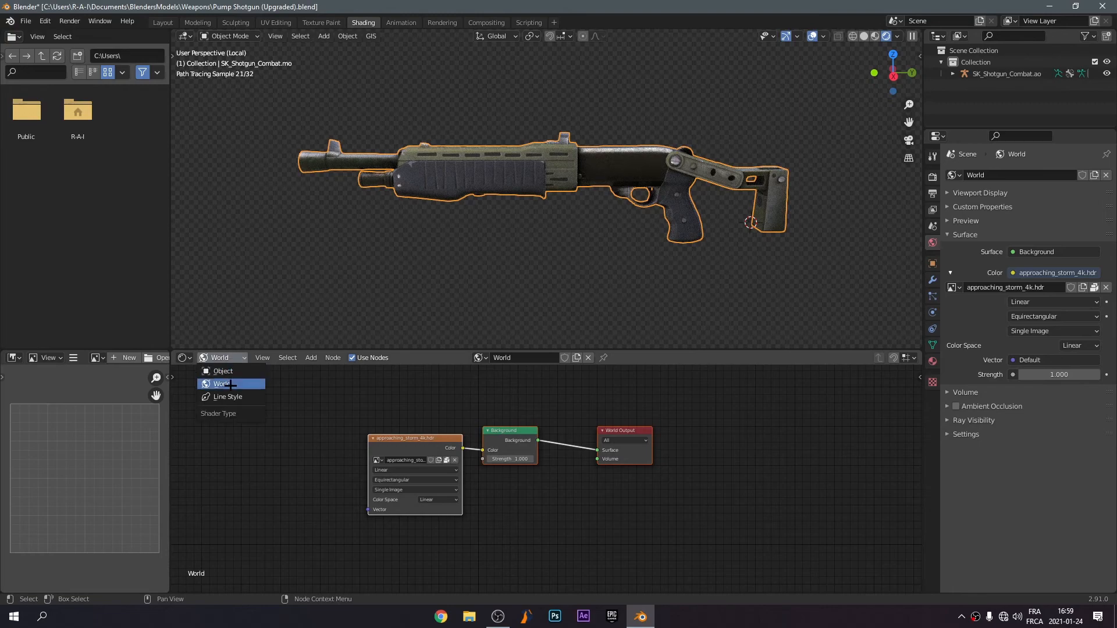
{"action": "left_click", "coordinate": [232, 369]}
{"action": "left_click_drag", "start_coordinate": [560, 507], "coordinate": [245, 430]}
{"action": "left_click", "coordinate": [511, 420]}
{"action": "left_click_drag", "start_coordinate": [566, 504], "coordinate": [245, 411]}
{"action": "left_click_drag", "start_coordinate": [517, 422], "coordinate": [173, 385]}
Insert a Mix Shader node on the link between the existing shader and the Material Output.
{"action": "left_click", "coordinate": [308, 356]}
{"action": "left_click", "coordinate": [329, 368]}
{"action": "type", "text": "mix"}
{"action": "key", "text": "Return"}
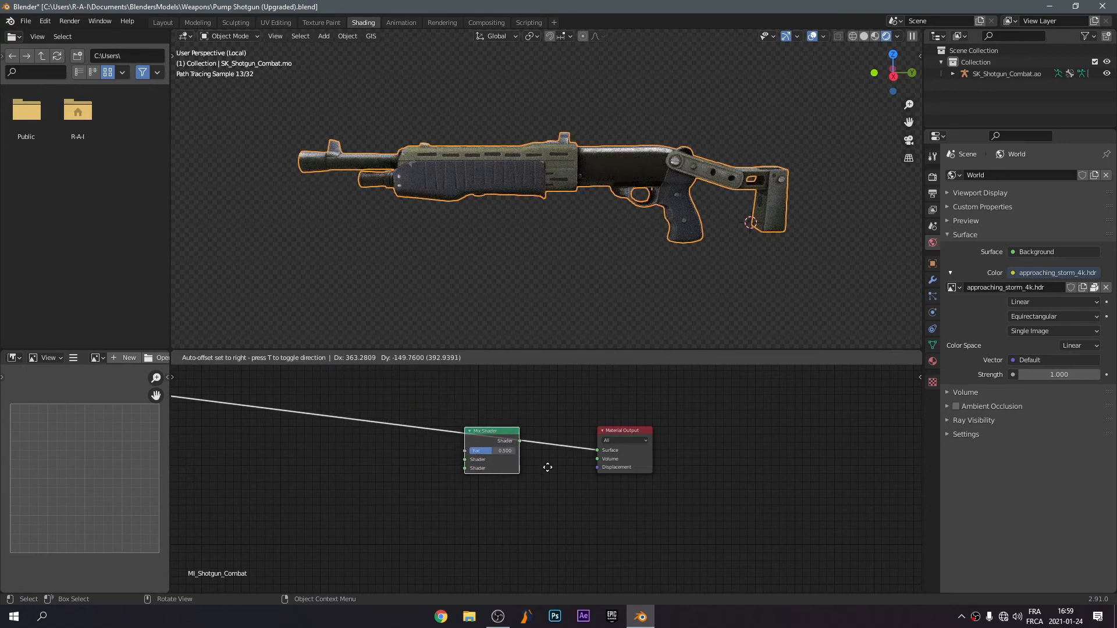
{"action": "left_click", "coordinate": [550, 470]}
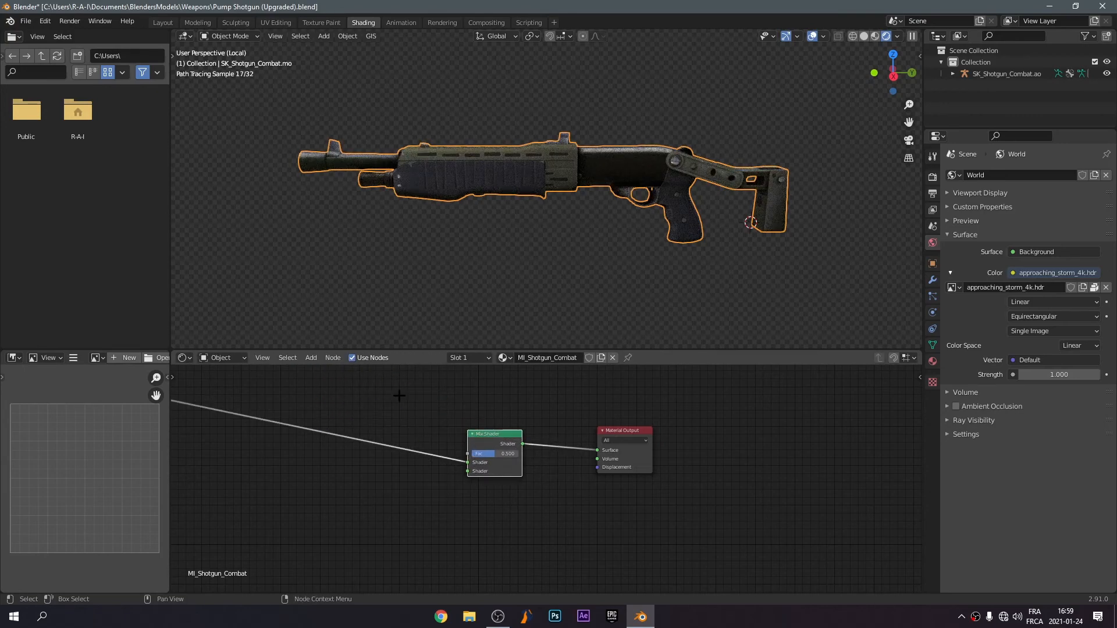
Add an Emission node and connect it to the second Shader input of the Mix Shader.
{"action": "left_click", "coordinate": [311, 357]}
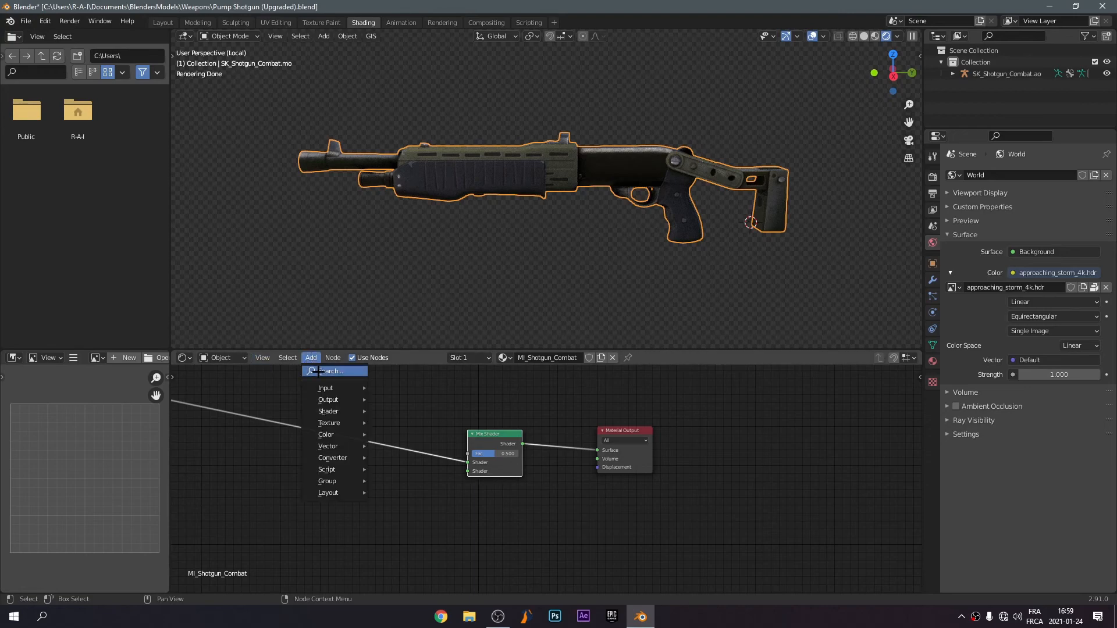
{"action": "left_click", "coordinate": [325, 371]}
{"action": "type", "text": "emis"}
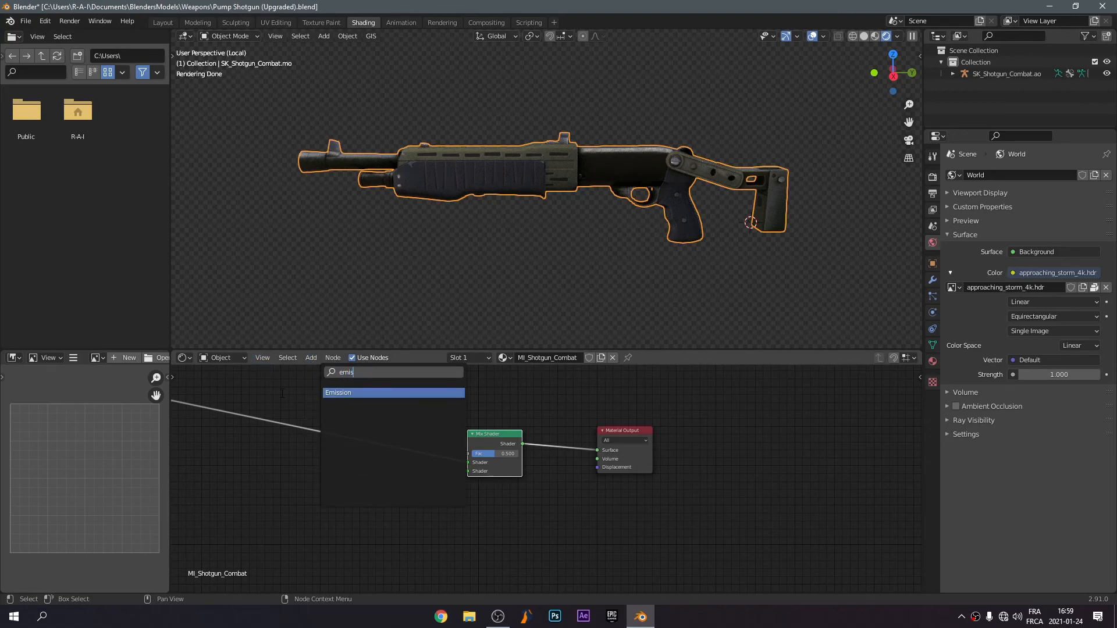
{"action": "key", "text": "Return"}
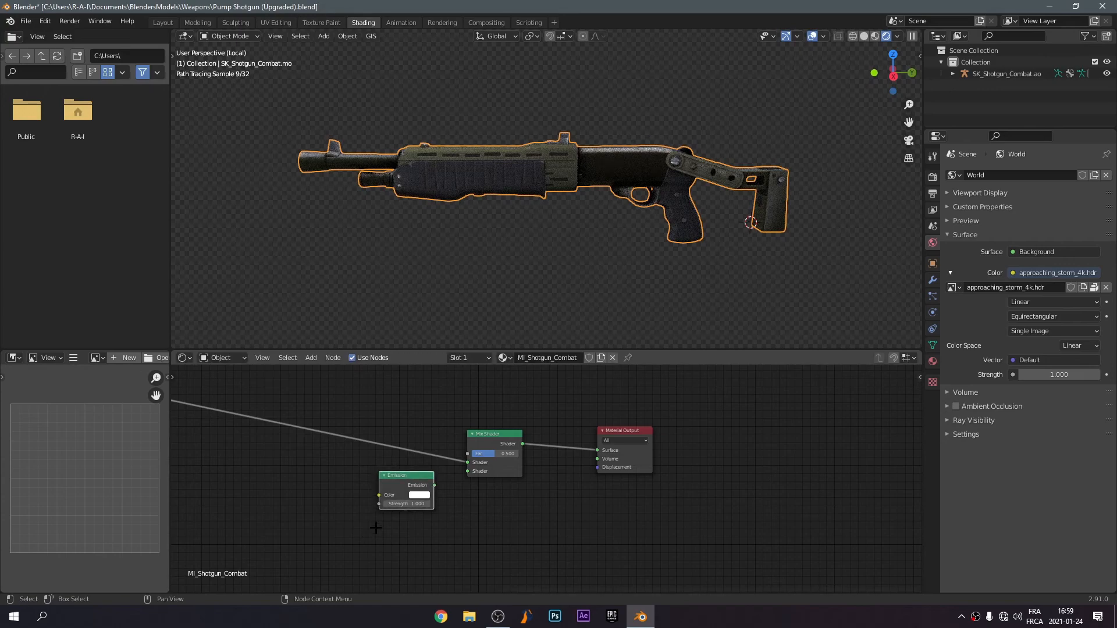
{"action": "left_click_drag", "start_coordinate": [434, 485], "coordinate": [469, 470]}
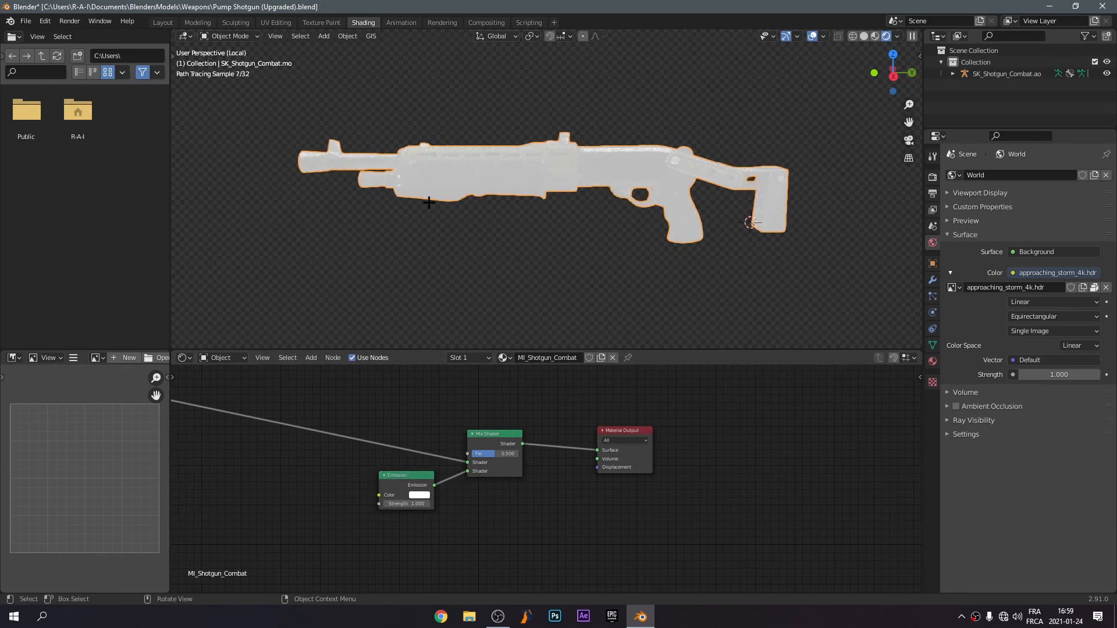
Add a Layer Weight node beside the Emission node.
{"action": "left_click", "coordinate": [311, 358]}
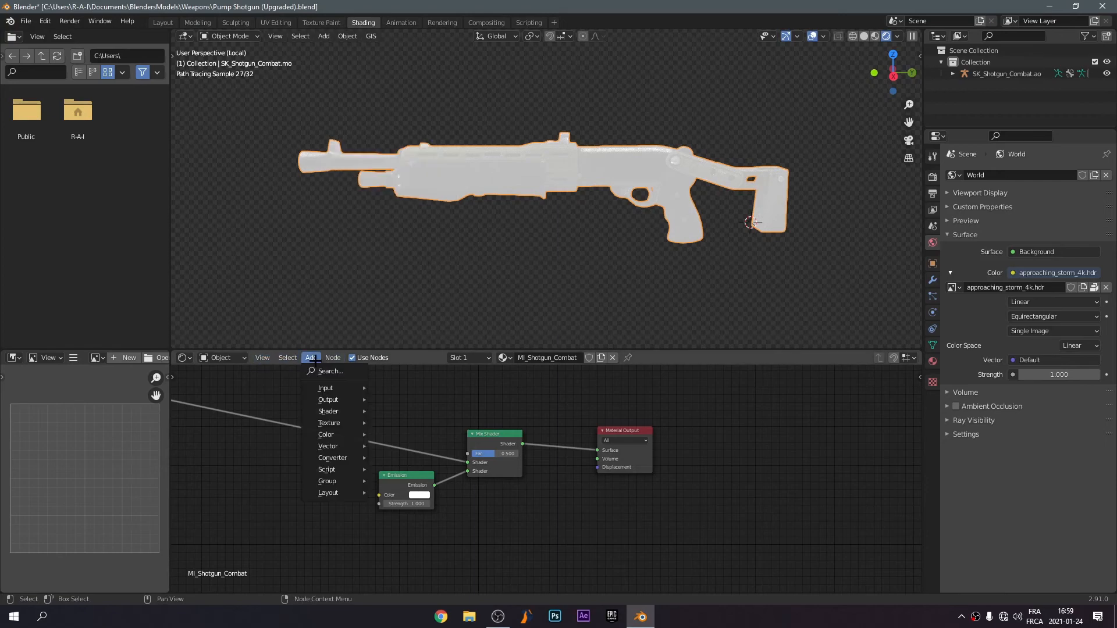
{"action": "left_click", "coordinate": [329, 372]}
{"action": "type", "text": "lay"}
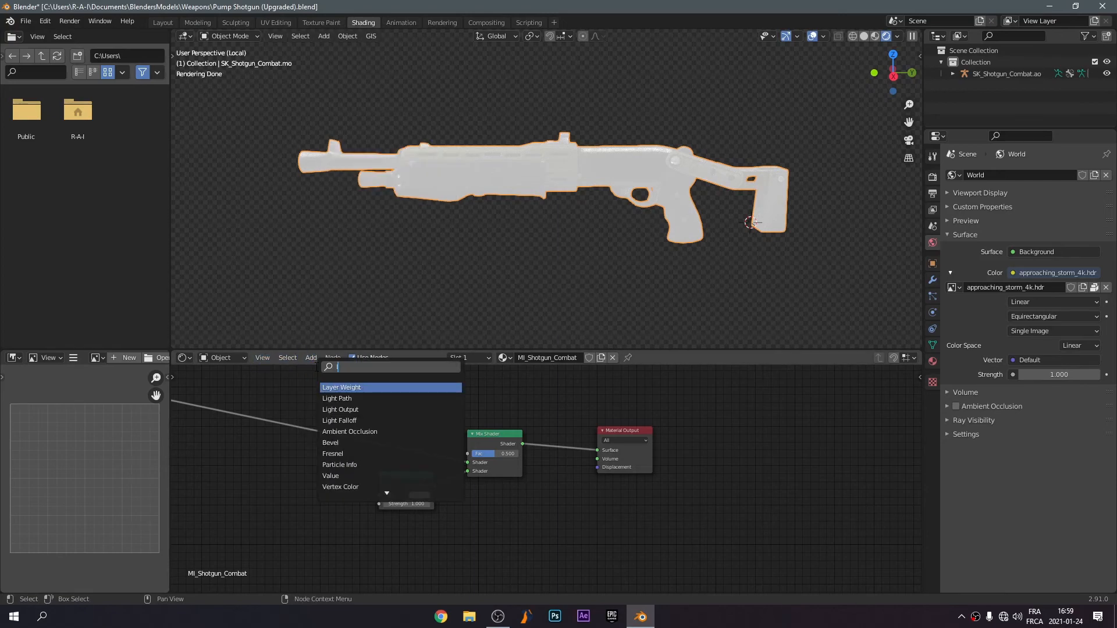
{"action": "key", "text": "Return"}
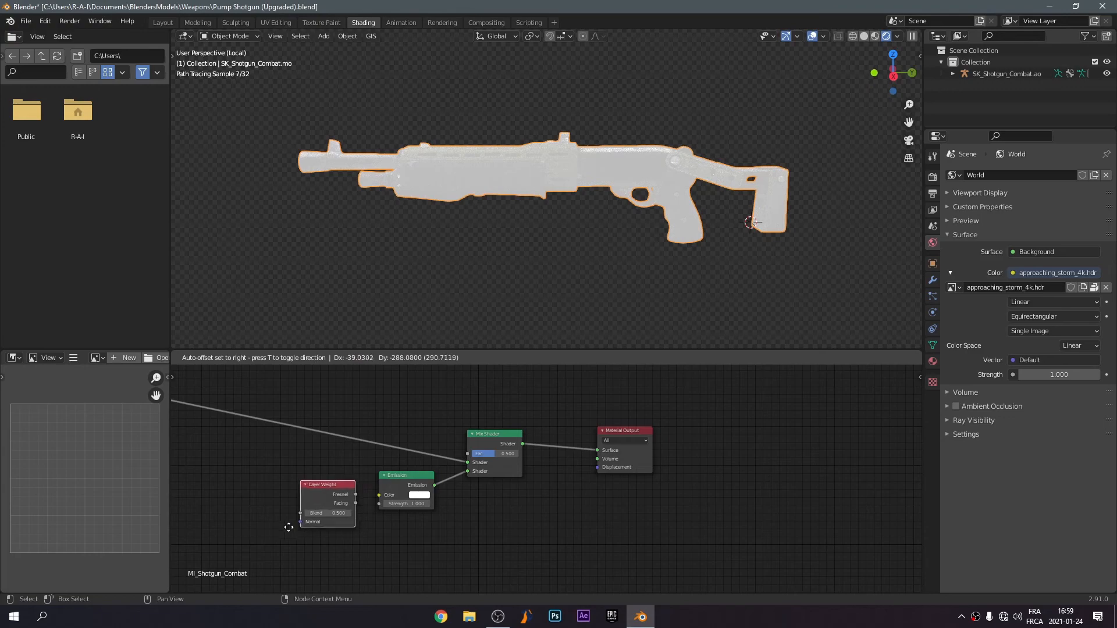
{"action": "left_click", "coordinate": [291, 495]}
Add a ColorRamp node and relink the original shader directly to the Mix Shader's first Shader input.
{"action": "left_click", "coordinate": [311, 358]}
{"action": "left_click", "coordinate": [317, 372]}
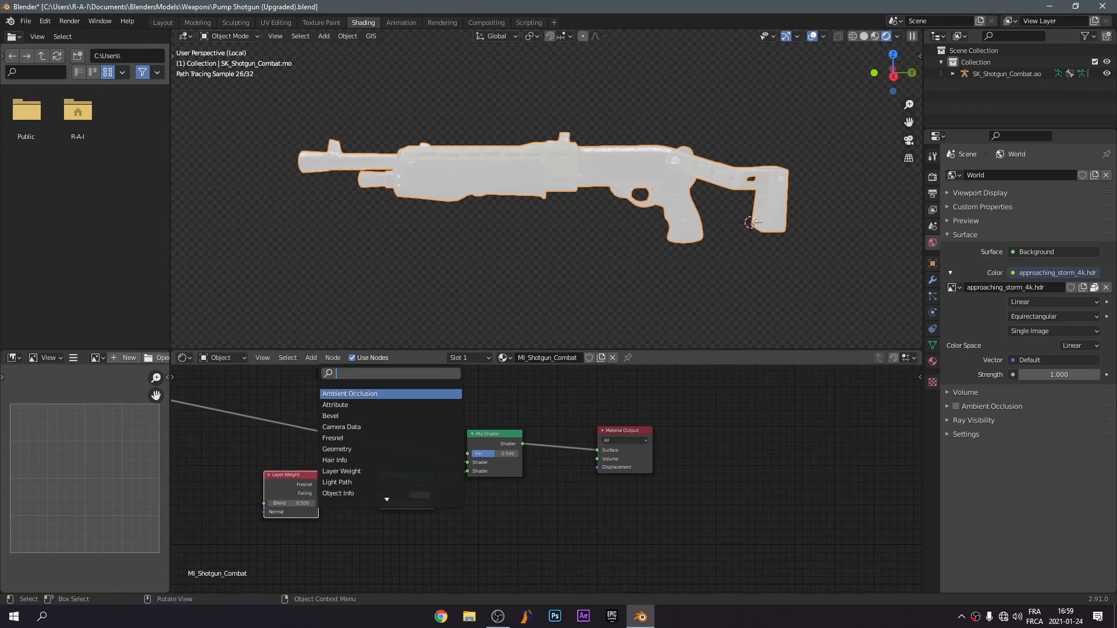
{"action": "type", "text": "colo"}
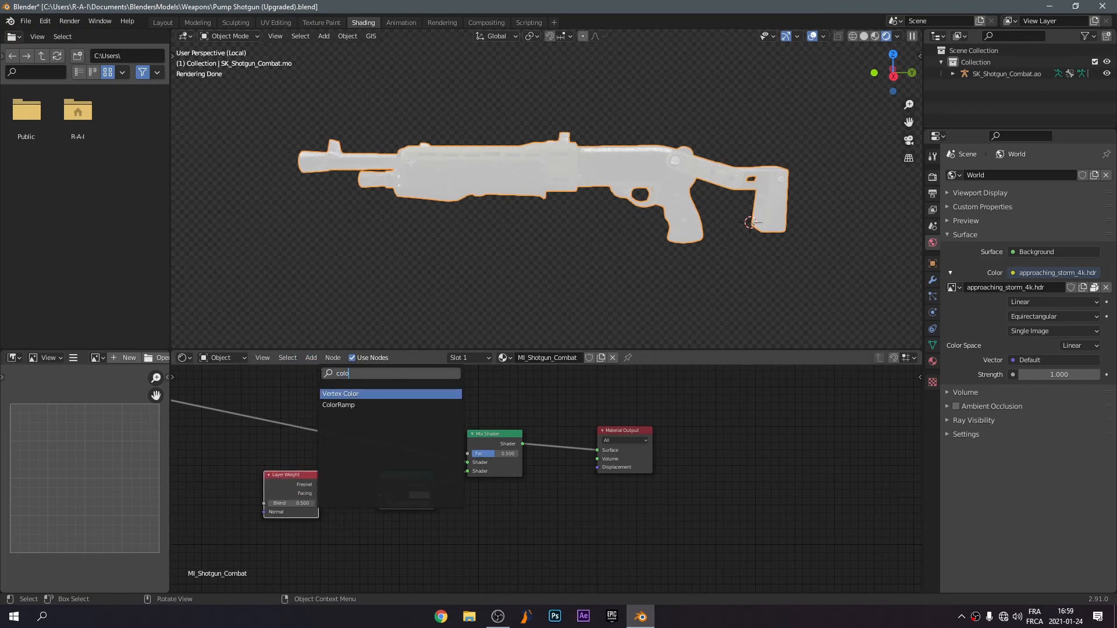
{"action": "left_click", "coordinate": [388, 406]}
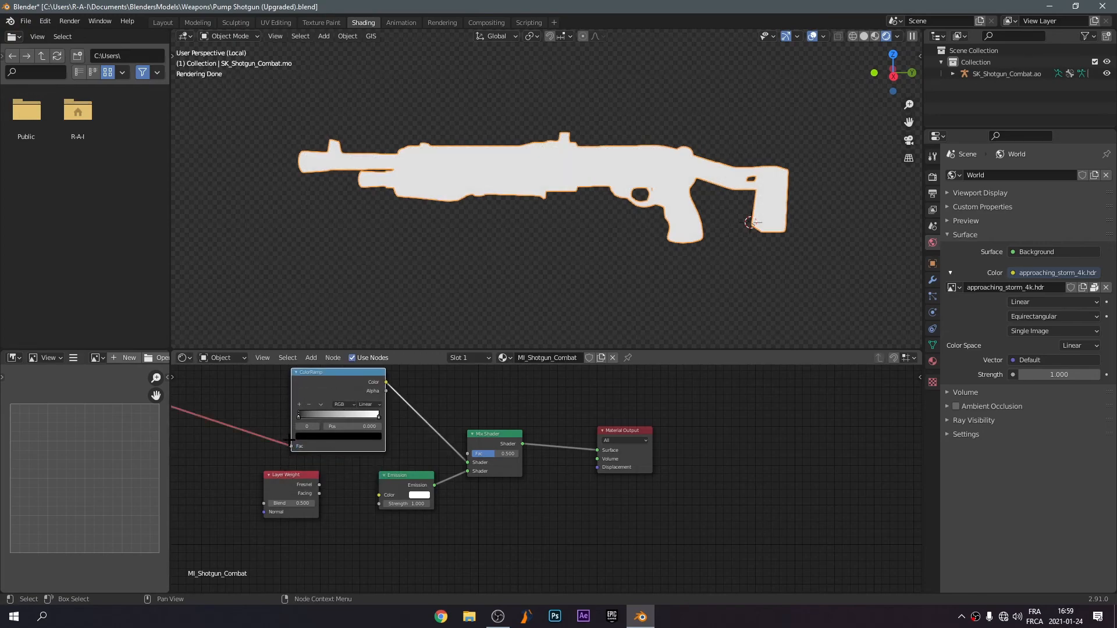
{"action": "left_click_drag", "start_coordinate": [293, 445], "coordinate": [467, 462]}
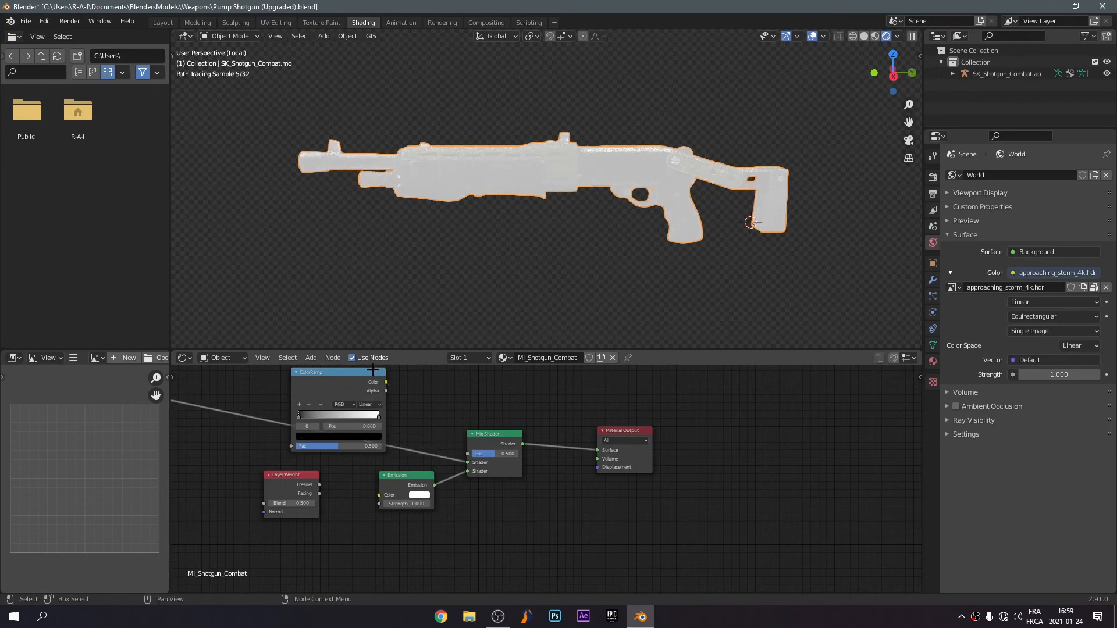
Connect Layer Weight Facing through the ColorRamp to the Mix Shader's Fac, and set the black stop's position to 0.5.
{"action": "left_click_drag", "start_coordinate": [385, 382], "coordinate": [467, 452]}
{"action": "mouse_move", "coordinate": [285, 476]}
{"action": "left_mouse_down"}
{"action": "mouse_move", "coordinate": [201, 434]}
{"action": "mouse_move", "coordinate": [291, 447]}
{"action": "left_mouse_up"}
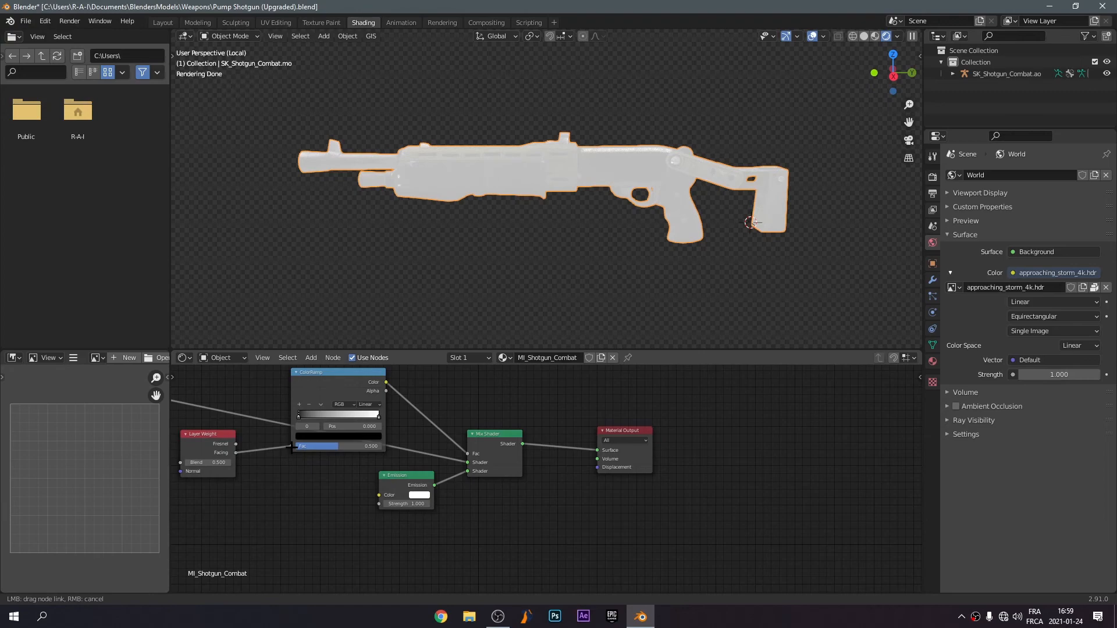
{"action": "left_click", "coordinate": [365, 426]}
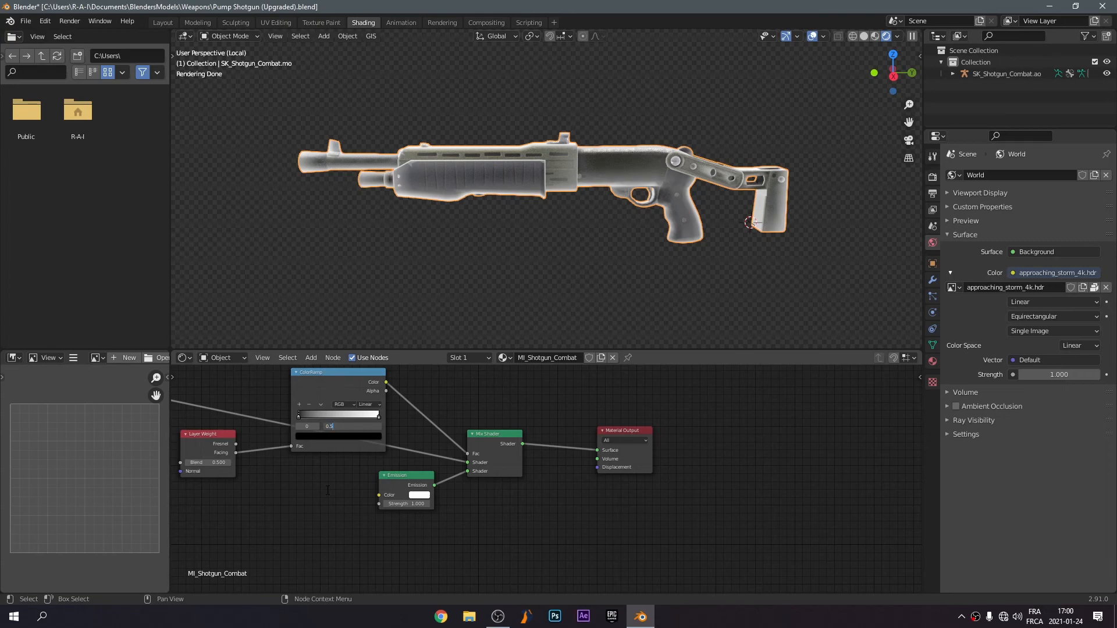
{"action": "type", "text": "0.5"}
{"action": "key", "text": "Return"}
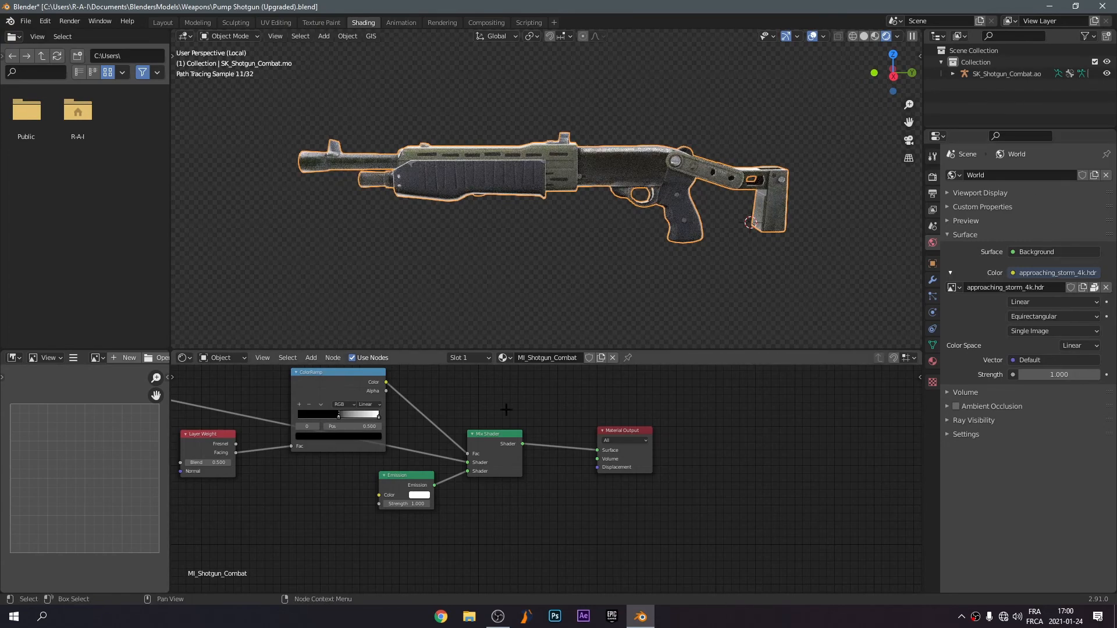
Set the Emission node's colour to cyan and its strength to 12.
{"action": "left_click", "coordinate": [419, 495]}
{"action": "left_click_drag", "start_coordinate": [444, 412], "coordinate": [452, 386]}
{"action": "left_click", "coordinate": [406, 504]}
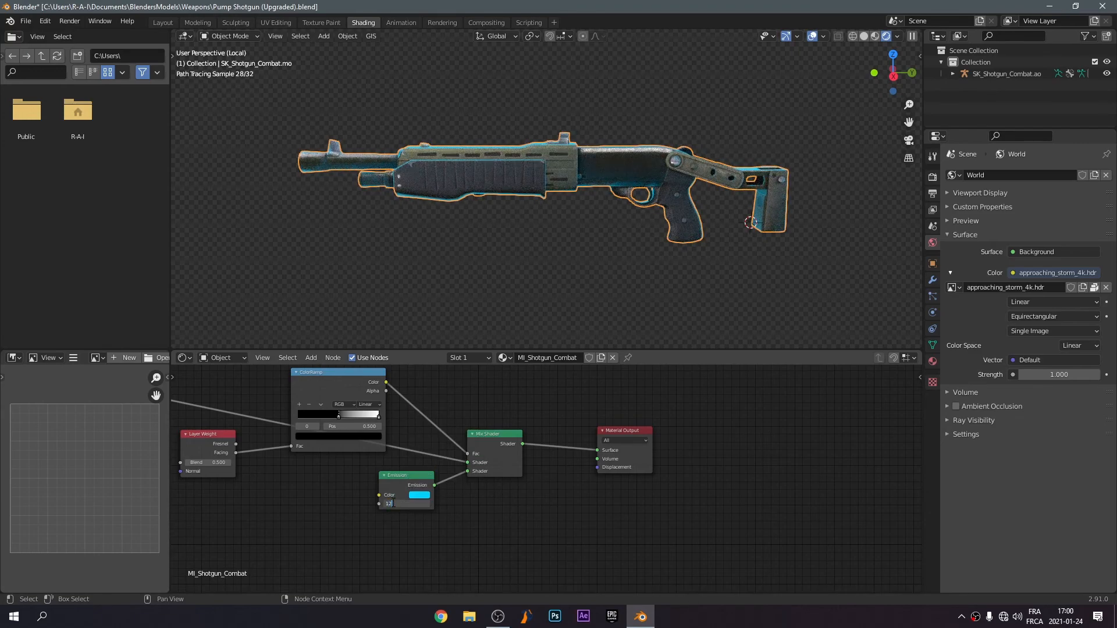
{"action": "type", "text": "12"}
{"action": "key", "text": "Return"}
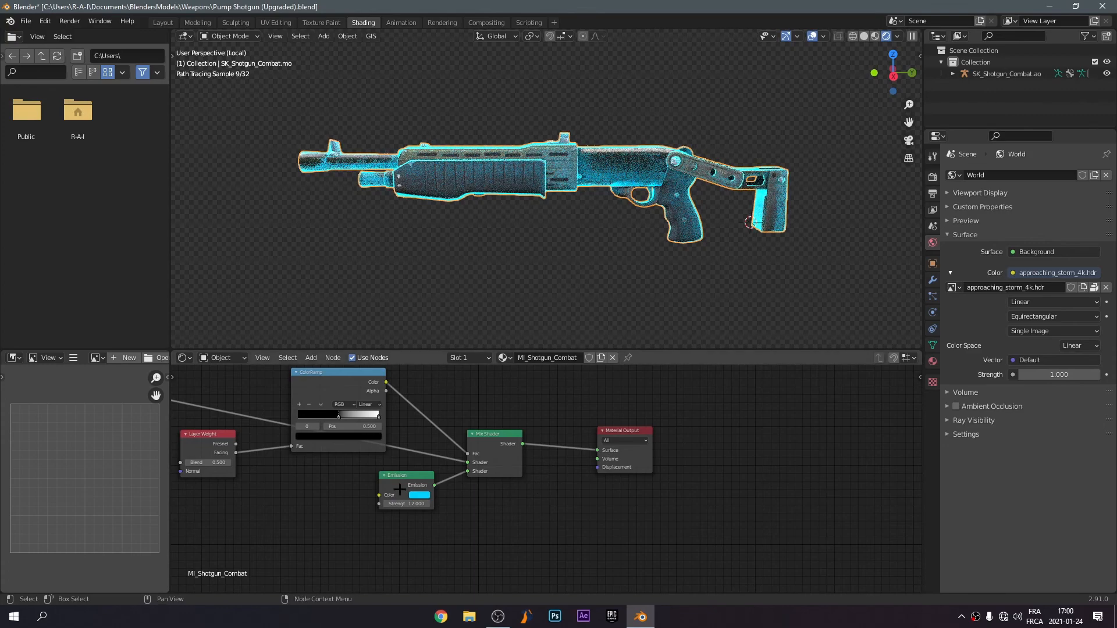
Change the Emission colour to pink and return to the Layout workspace.
{"action": "left_click", "coordinate": [419, 494]}
{"action": "mouse_move", "coordinate": [442, 421]}
{"action": "left_mouse_down"}
{"action": "mouse_move", "coordinate": [437, 437]}
{"action": "mouse_move", "coordinate": [429, 431]}
{"action": "left_mouse_up"}
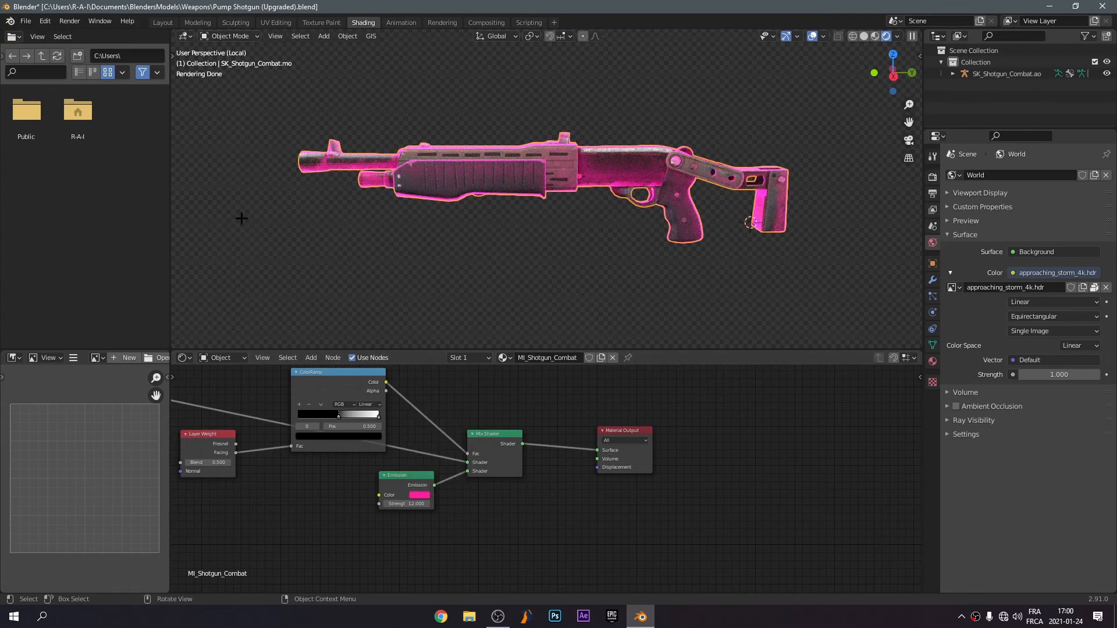
{"action": "left_click", "coordinate": [163, 22]}
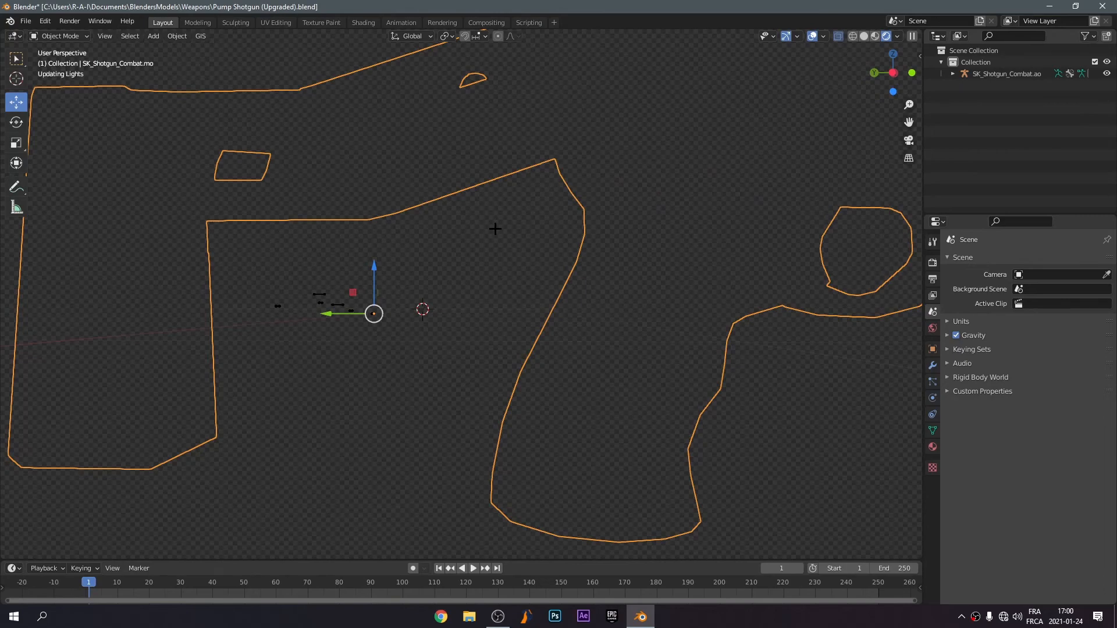
Switch the viewport to Material Preview shading and add a camera to the scene.
{"action": "scroll", "coordinate": [594, 231], "scroll_direction": "down", "scroll_amount": 8}
{"action": "scroll", "coordinate": [594, 231], "scroll_direction": "down", "scroll_amount": 4}
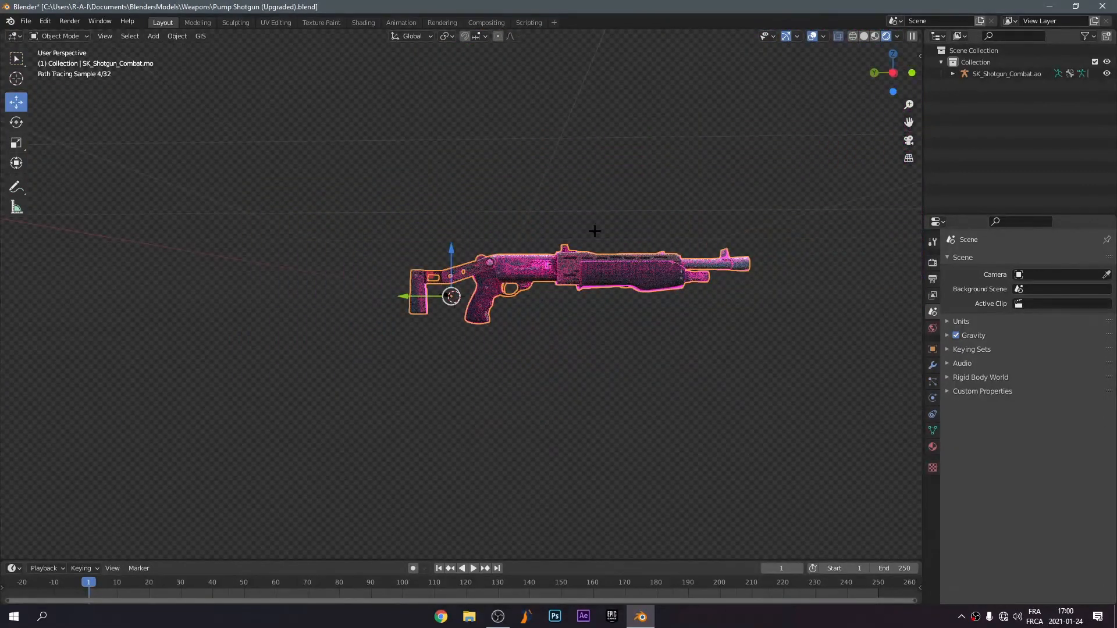
{"action": "left_click", "coordinate": [874, 36]}
{"action": "middle_click_drag", "start_coordinate": [810, 128], "coordinate": [788, 142]}
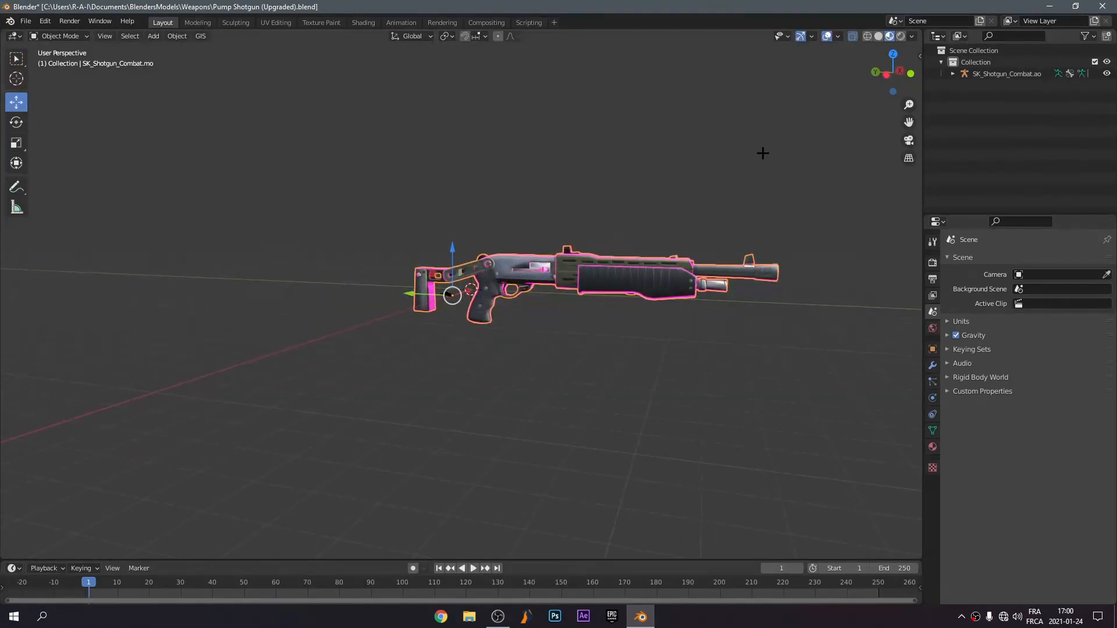
{"action": "key", "text": "shift+a"}
{"action": "left_click", "coordinate": [729, 340]}
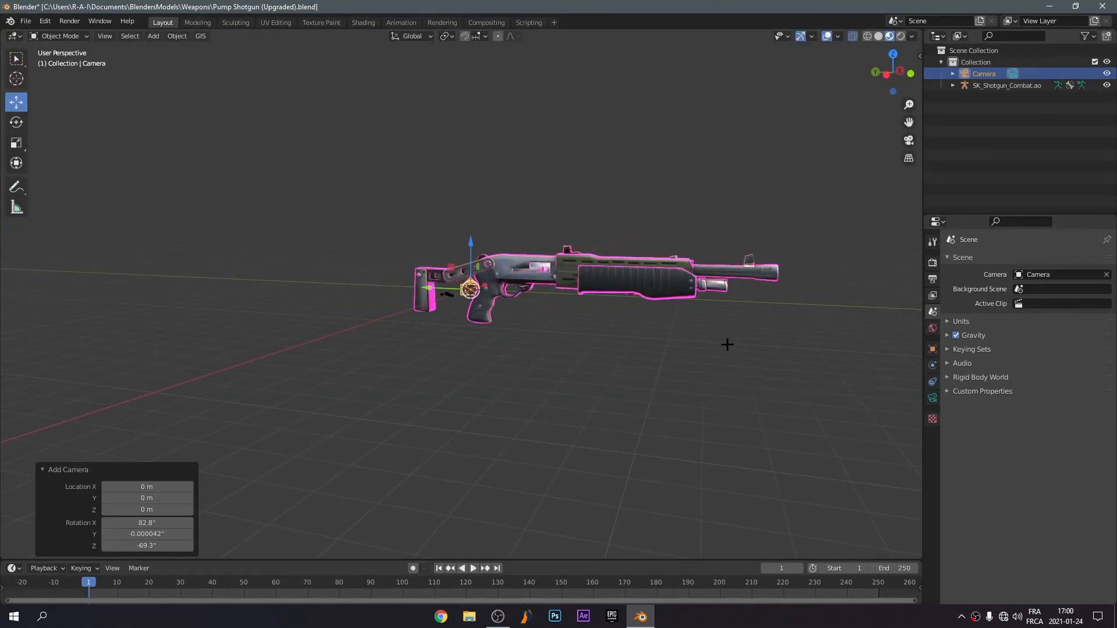
Scale the new camera up uniformly by a factor of about 16.87.
{"action": "middle_click_drag", "start_coordinate": [540, 330], "coordinate": [560, 326]}
{"action": "key", "text": "s"}
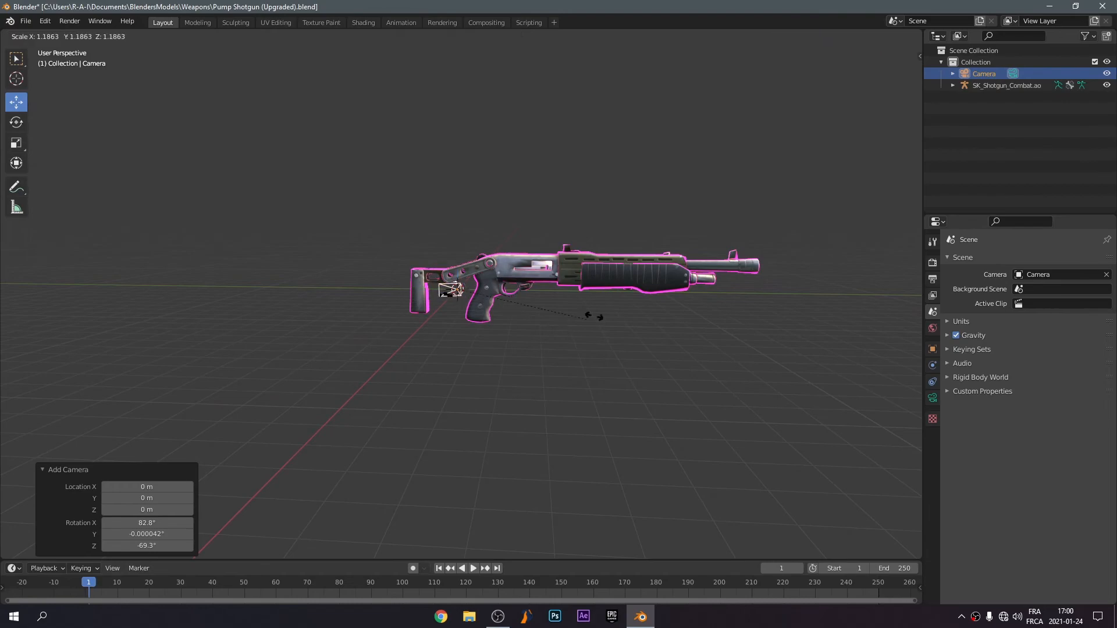
{"action": "left_click", "coordinate": [366, 115]}
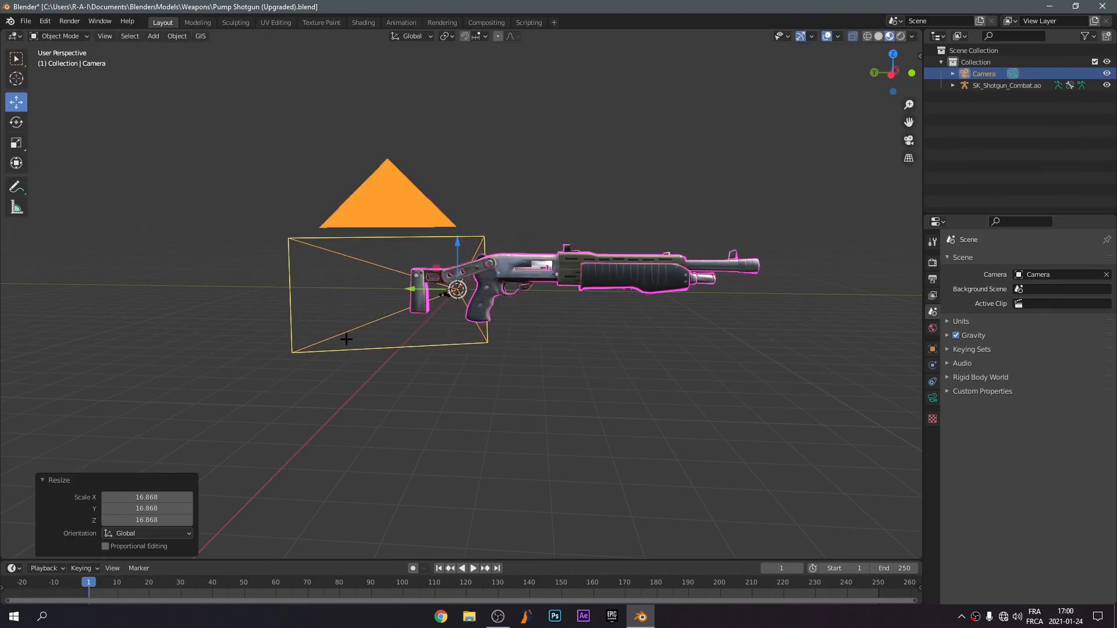
Move the camera about -16.33 m along X away from the shotgun and look through it with the whole frame in view.
{"action": "middle_click_drag", "start_coordinate": [432, 315], "coordinate": [495, 316]}
{"action": "left_click_drag", "start_coordinate": [392, 285], "coordinate": [718, 340]}
{"action": "key", "text": "s"}
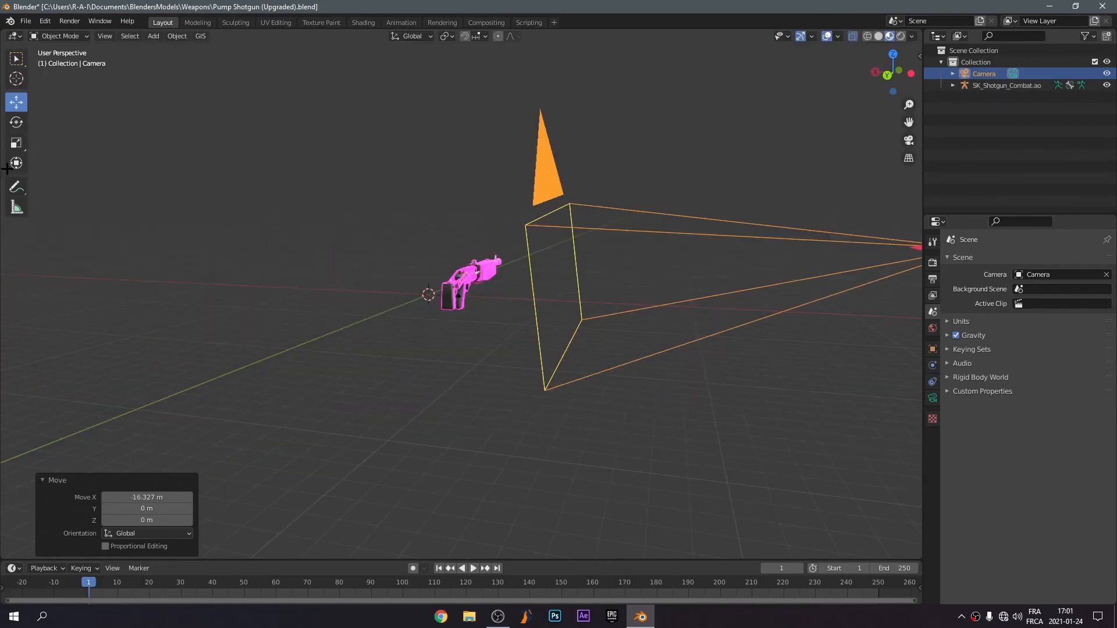
{"action": "left_click", "coordinate": [908, 140]}
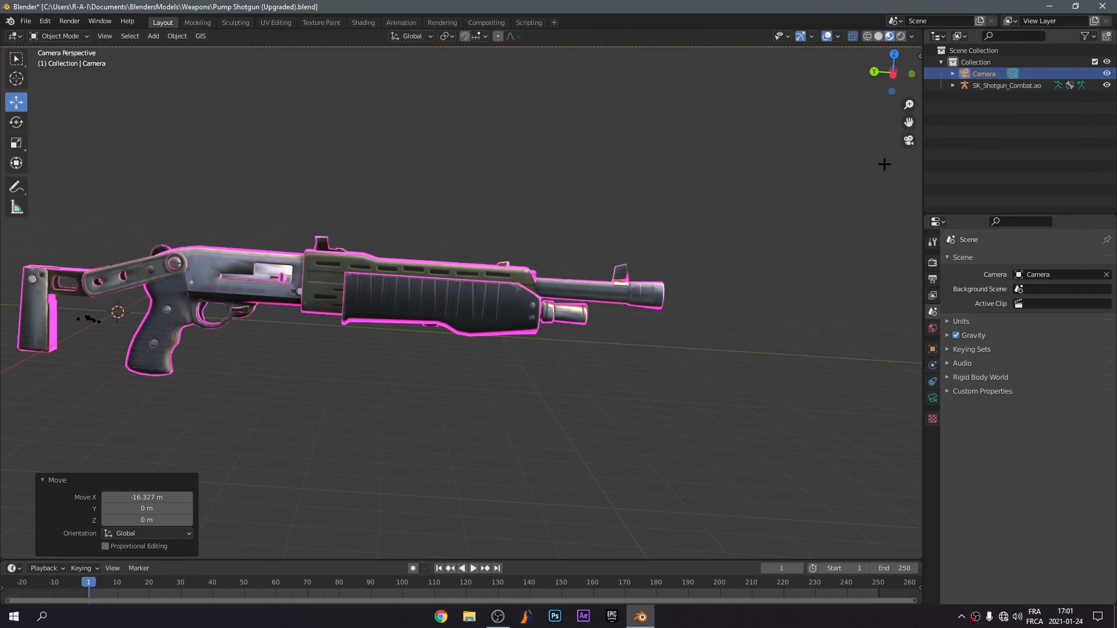
{"action": "scroll", "coordinate": [375, 262], "scroll_direction": "down", "scroll_amount": 4}
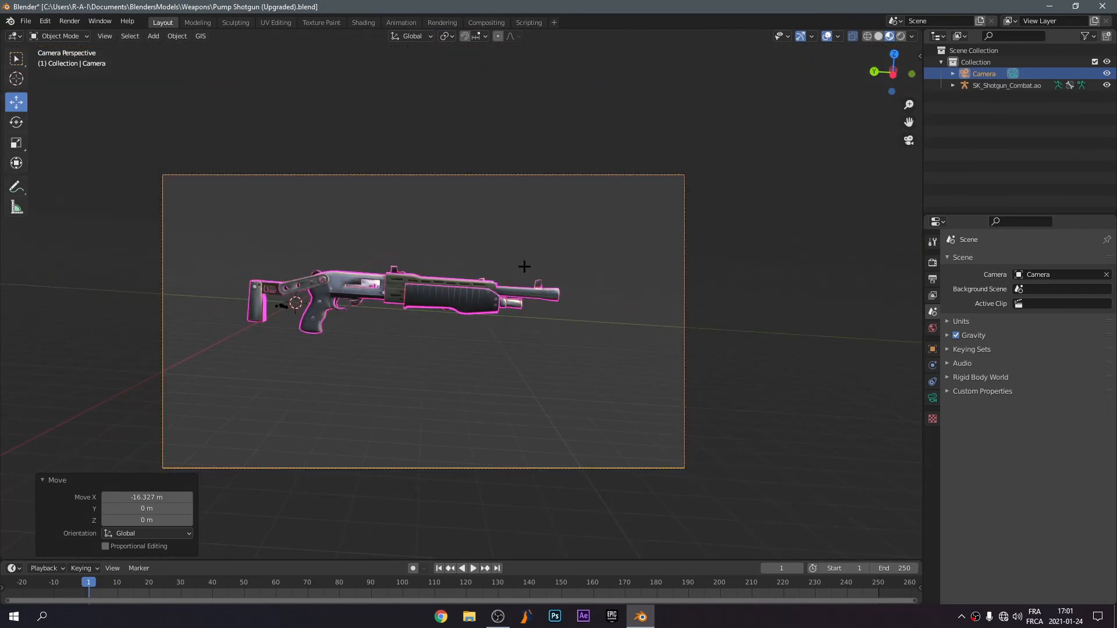
Open the Film options in the Cycles render settings and ensure the Transparent background is enabled.
{"action": "left_click", "coordinate": [931, 263]}
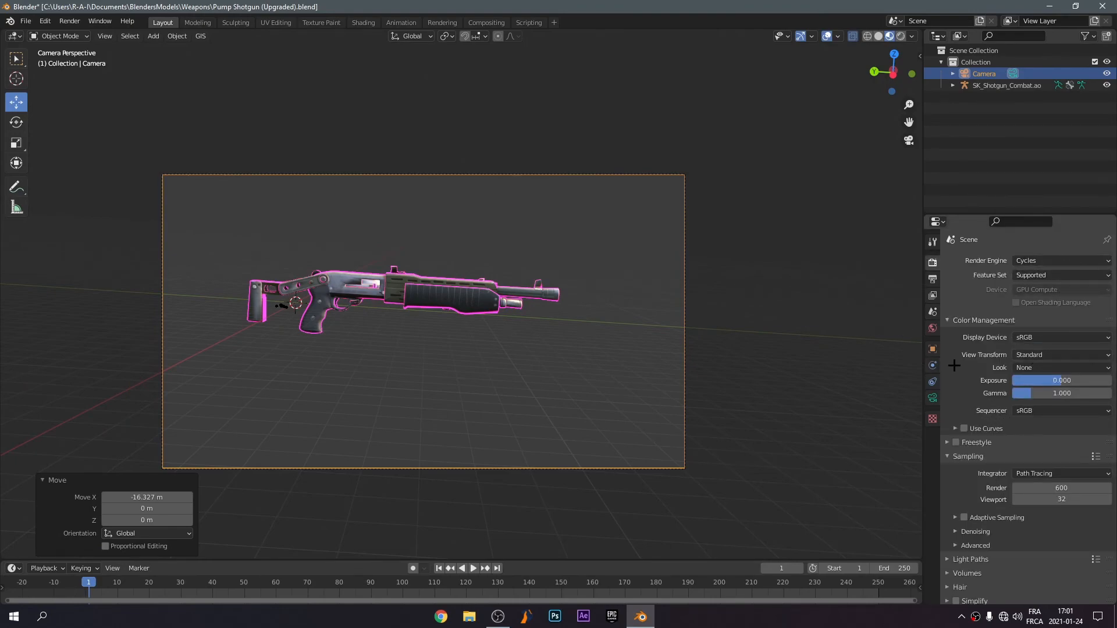
{"action": "left_click", "coordinate": [949, 319]}
{"action": "left_click", "coordinate": [956, 517]}
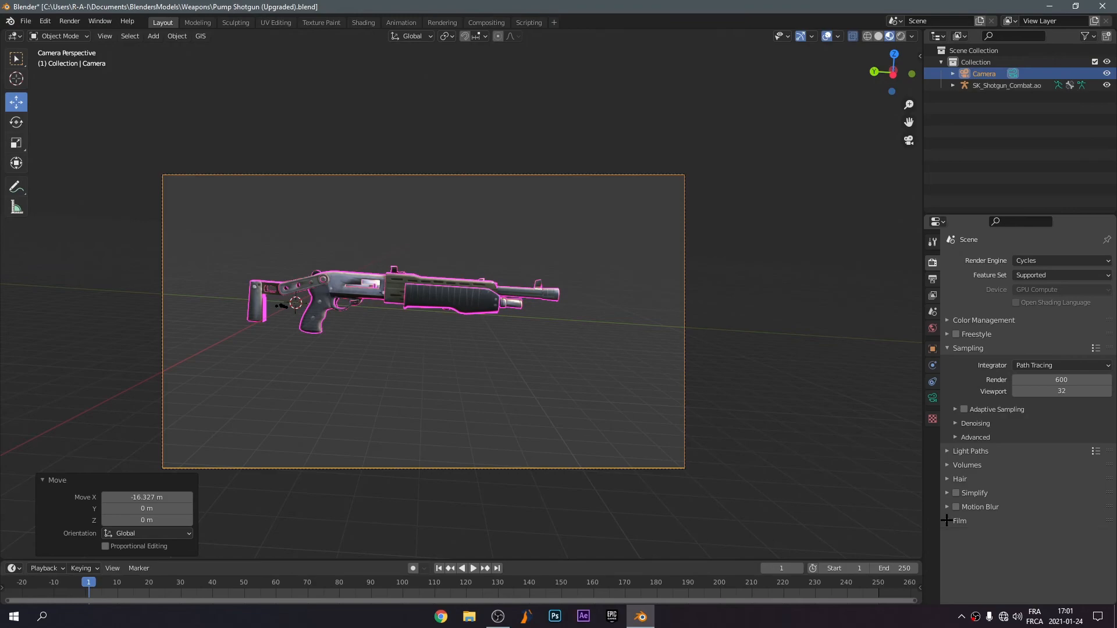
{"action": "left_click", "coordinate": [948, 520]}
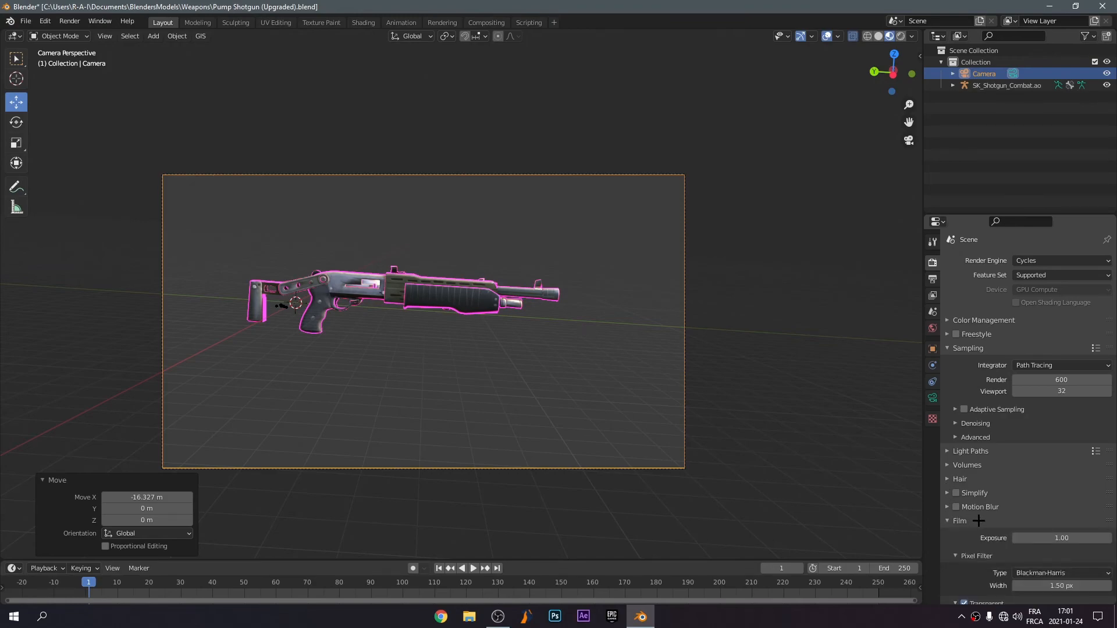
{"action": "scroll", "coordinate": [971, 538], "scroll_direction": "down", "scroll_amount": 1}
{"action": "left_click", "coordinate": [969, 579]}
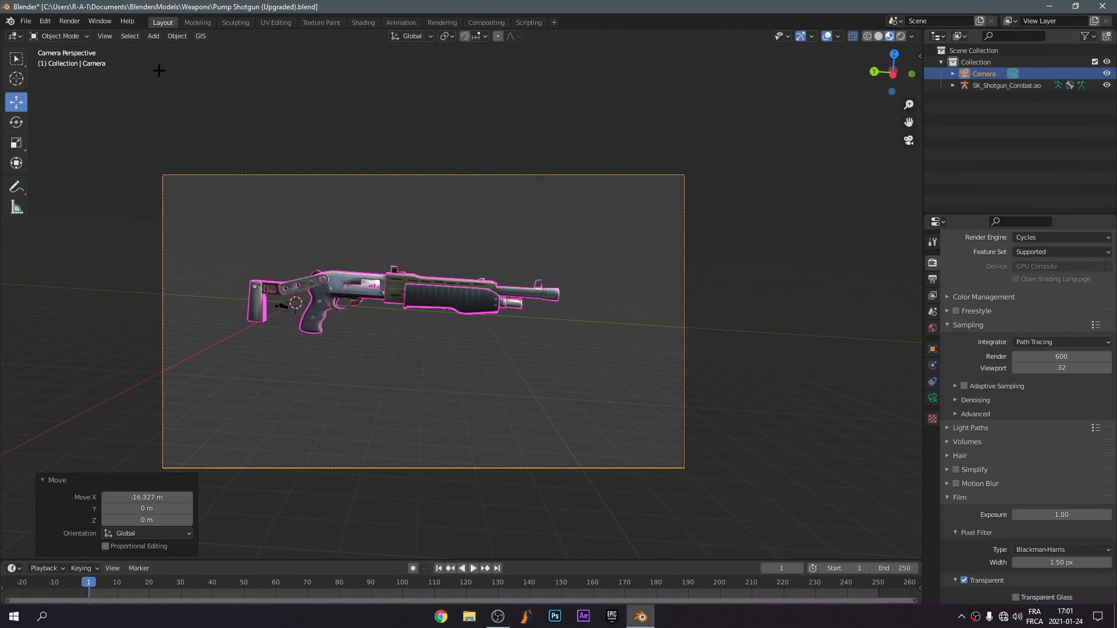
Render a still image of the shotgun from the camera and inspect the glowing edges in the result.
{"action": "left_click", "coordinate": [70, 20]}
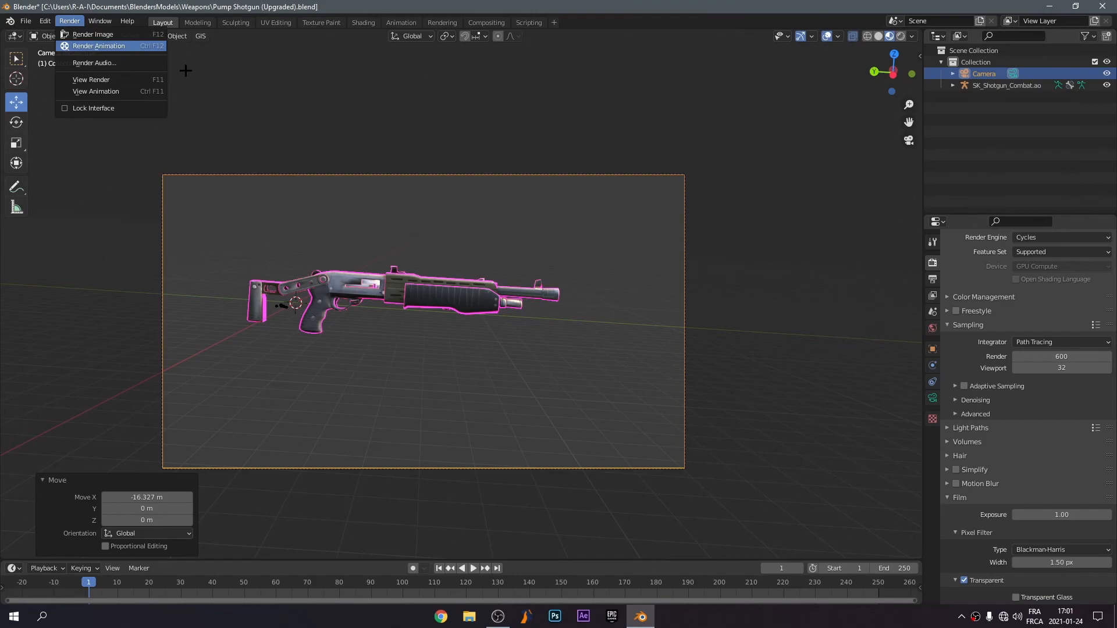
{"action": "left_click", "coordinate": [93, 34]}
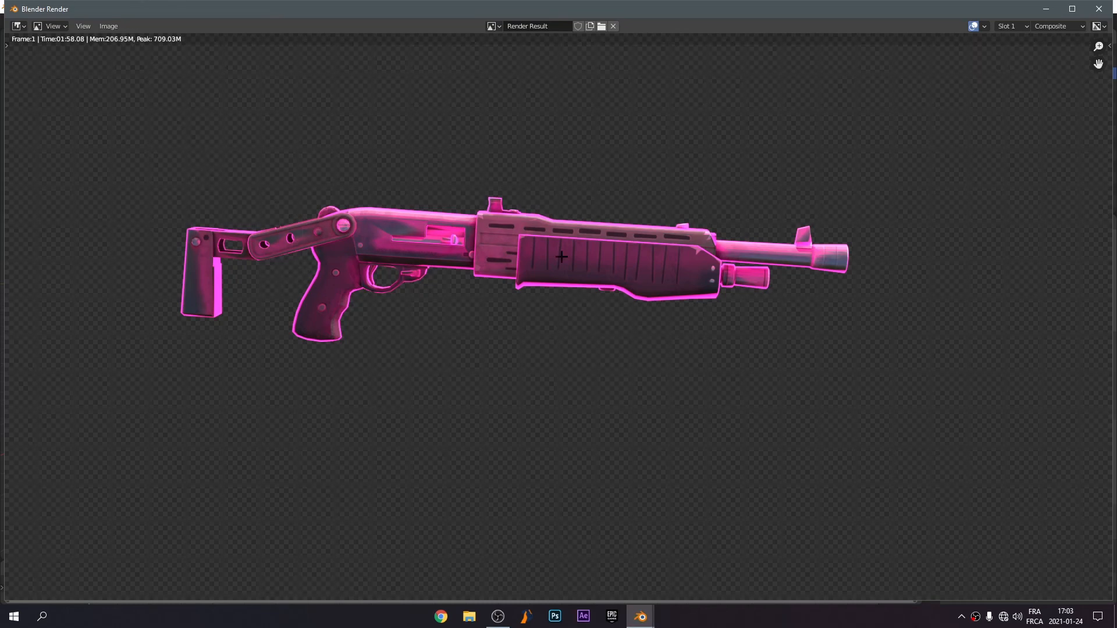
{"action": "scroll", "coordinate": [566, 289], "scroll_direction": "down", "scroll_amount": 2}
{"action": "scroll", "coordinate": [480, 284], "scroll_direction": "up", "scroll_amount": 4}
{"action": "scroll", "coordinate": [480, 281], "scroll_direction": "down", "scroll_amount": 3}
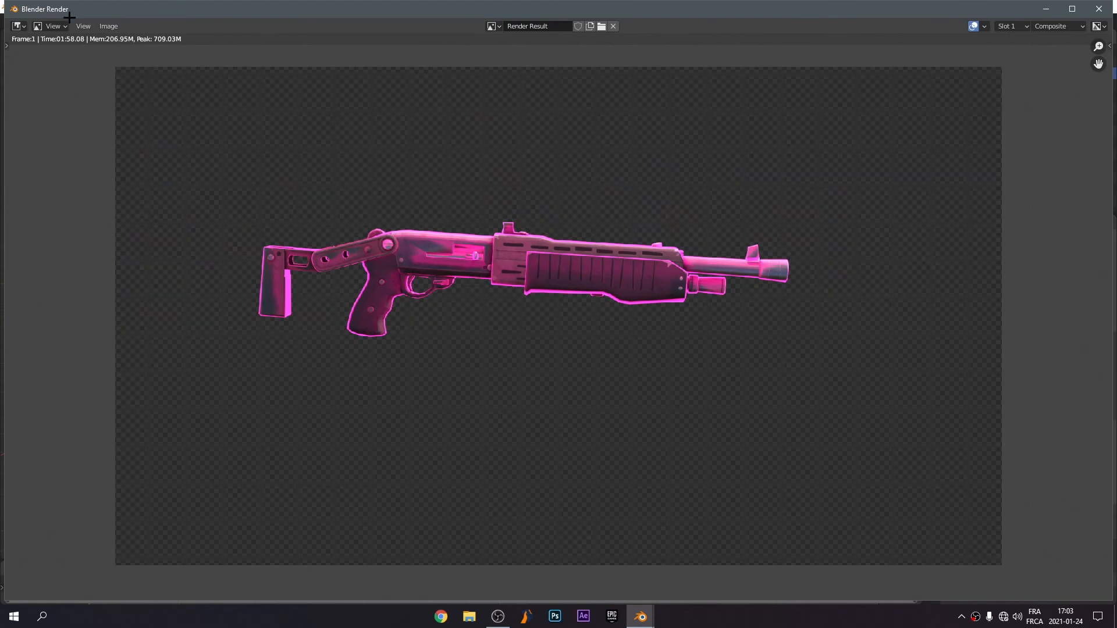
Start saving the rendered image and choose the Documents\BlenderRenders\Fortnite folder as its destination.
{"action": "left_click", "coordinate": [99, 26]}
{"action": "key", "text": "shift+alt+s"}
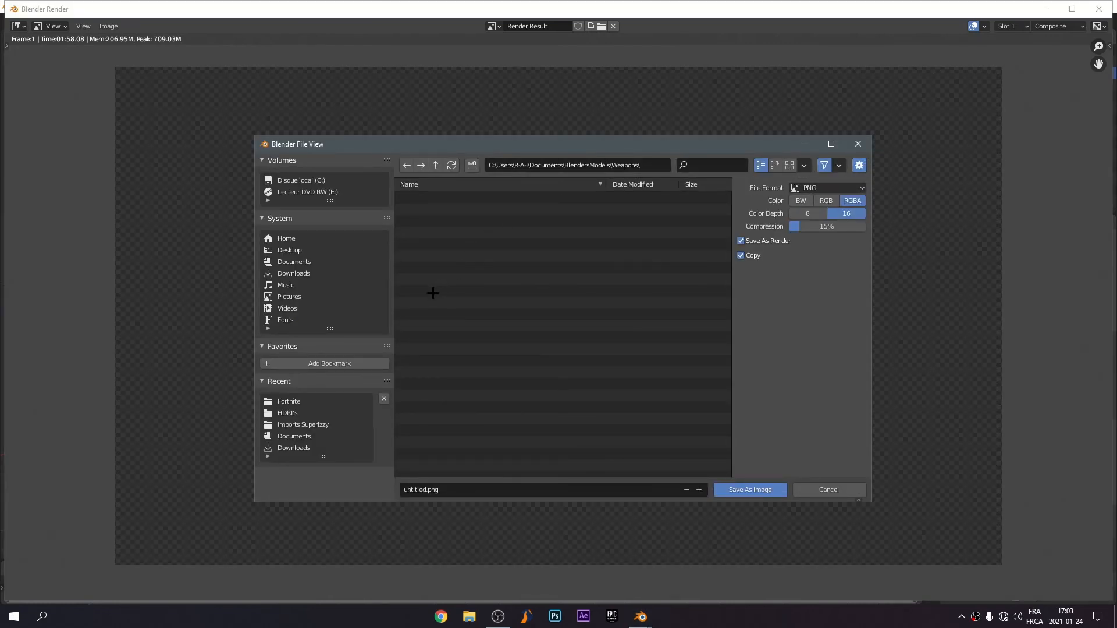
{"action": "left_click", "coordinate": [314, 261]}
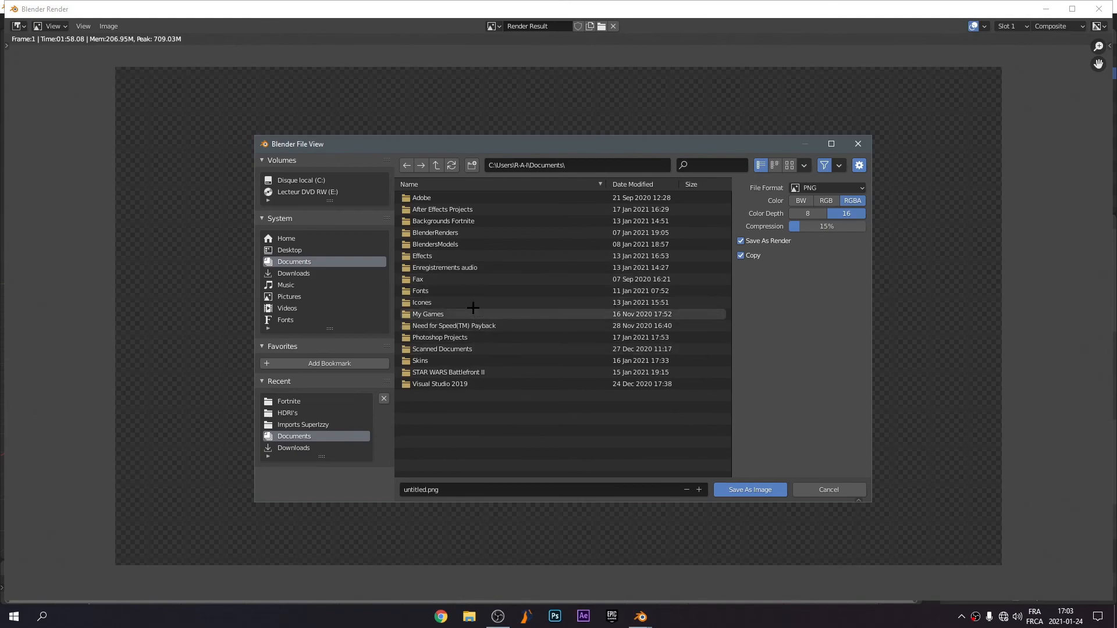
{"action": "left_click", "coordinate": [459, 233]}
{"action": "left_click", "coordinate": [459, 198]}
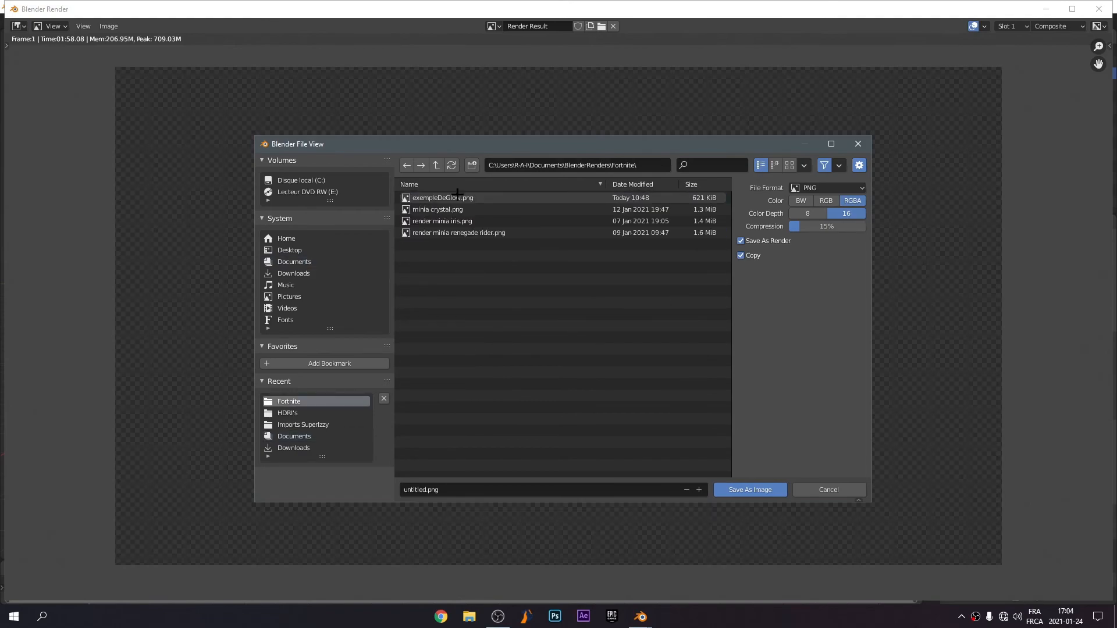
Keep PNG as the file format, name the image GlowEffect.png and save it.
{"action": "left_click", "coordinate": [805, 187]}
{"action": "left_click", "coordinate": [832, 187]}
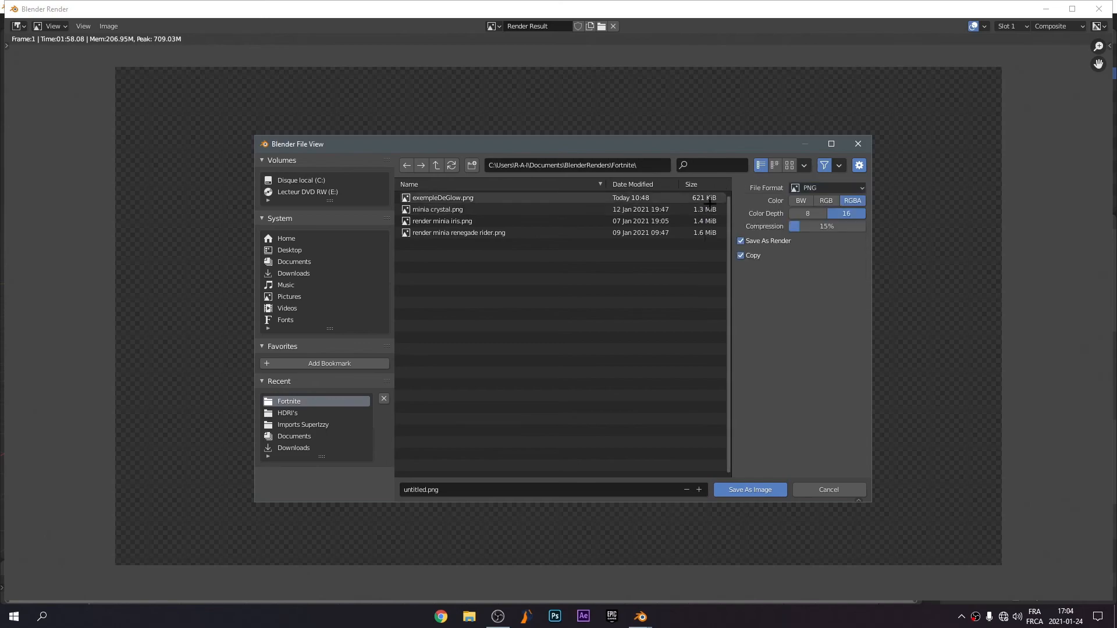
{"action": "left_click", "coordinate": [815, 187]}
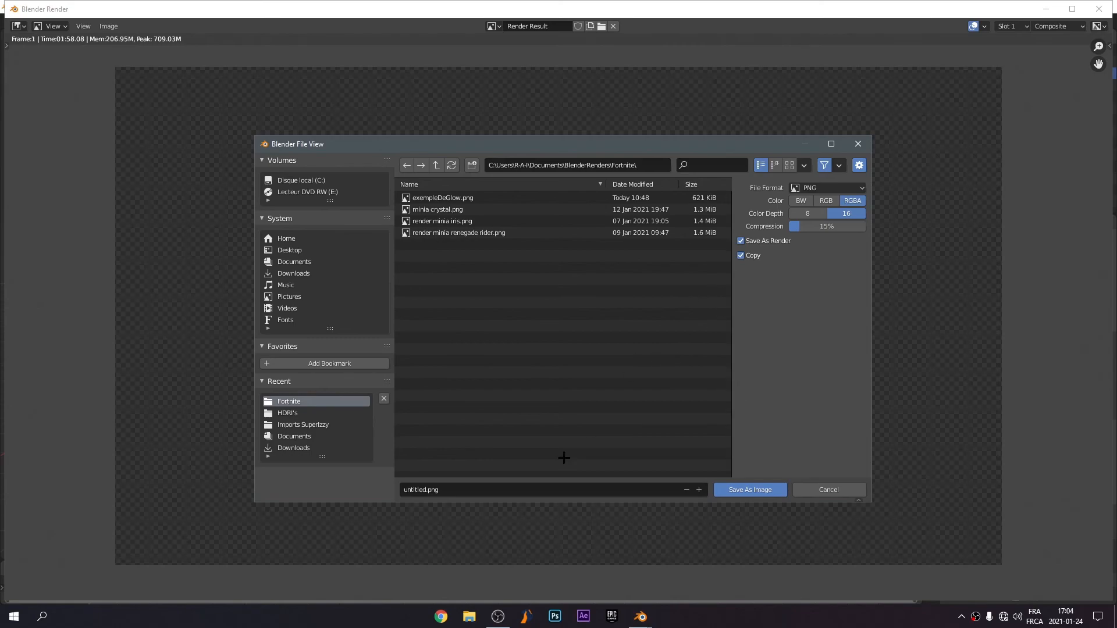
{"action": "left_click", "coordinate": [438, 489]}
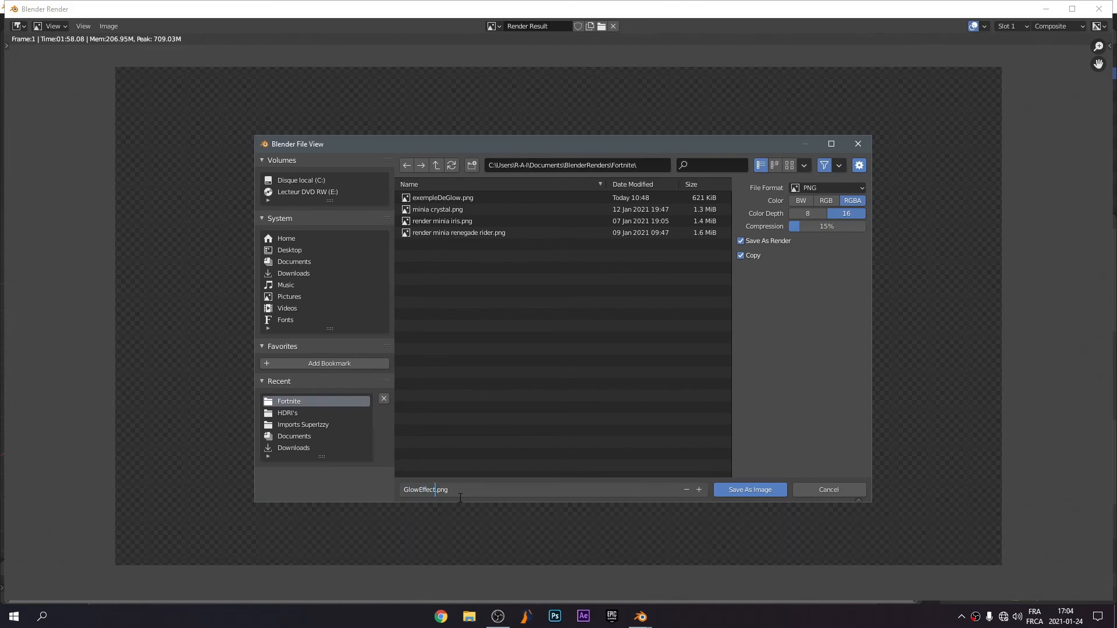
{"action": "left_click", "coordinate": [459, 497]}
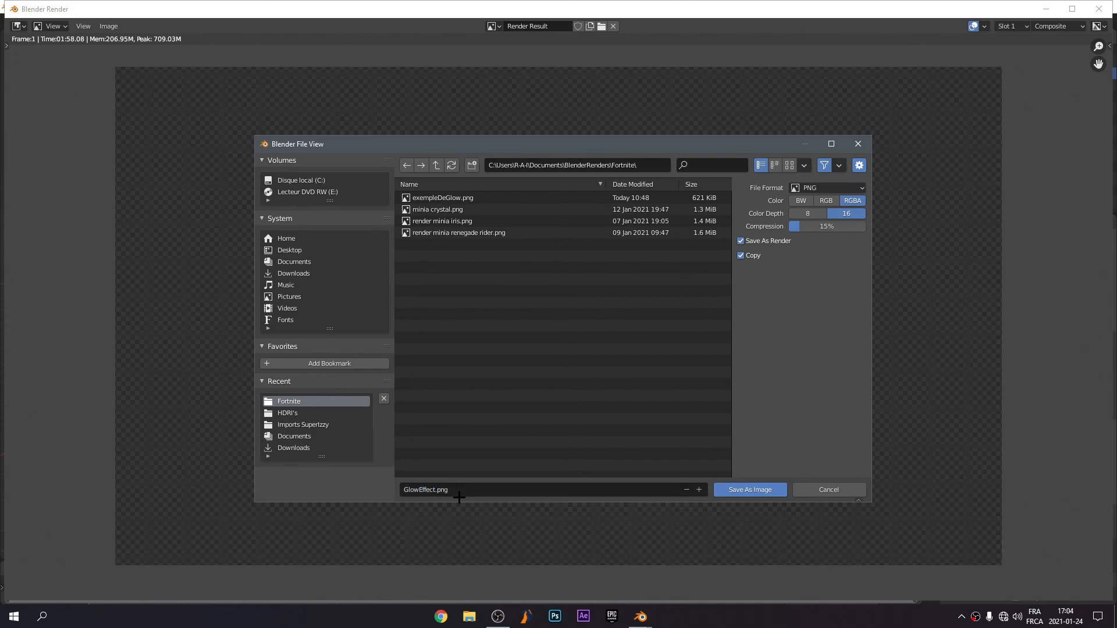
{"action": "left_click", "coordinate": [741, 490]}
Switch to File Explorer, browse to Documents\BlenderRenders\Fortnite and open a render image stored there.
{"action": "left_click", "coordinate": [460, 619]}
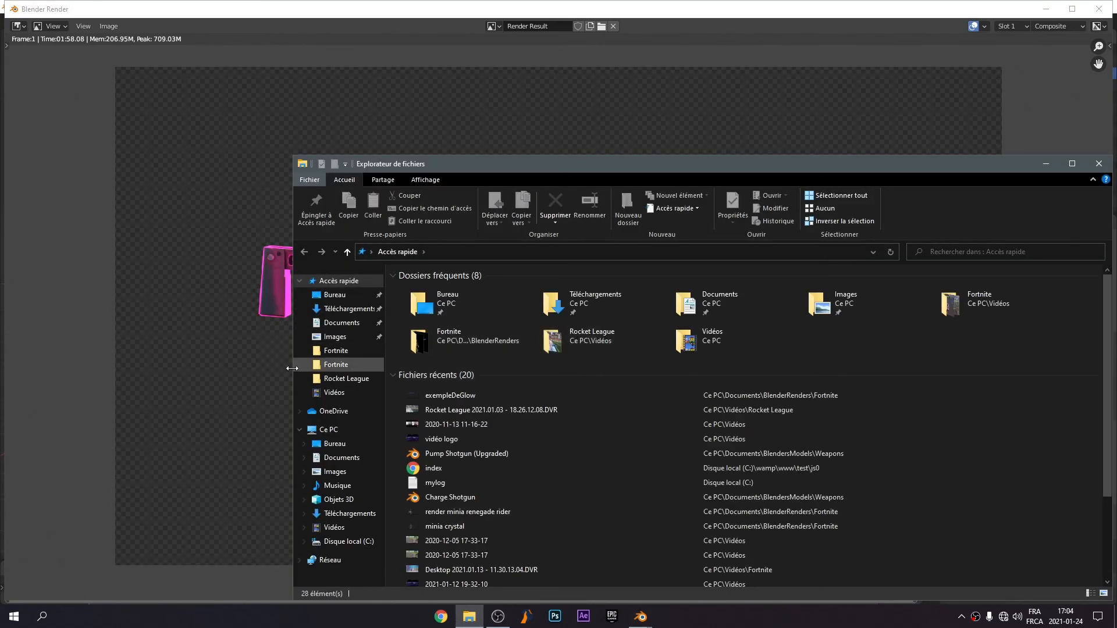
{"action": "left_click", "coordinate": [341, 322]}
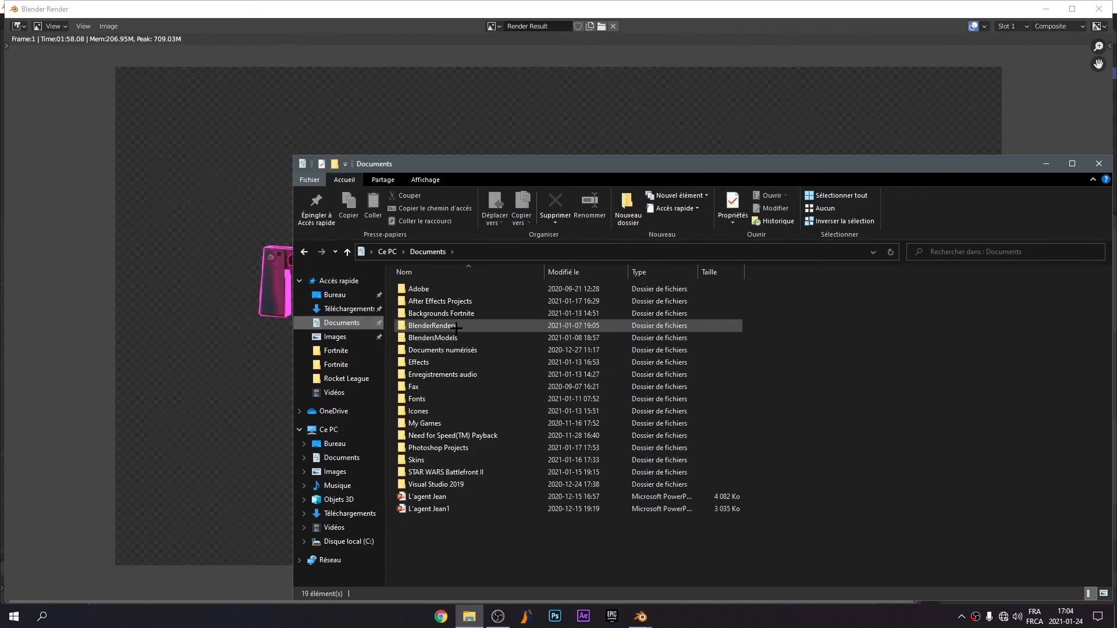
{"action": "double_click", "coordinate": [433, 325]}
{"action": "double_click", "coordinate": [439, 290]}
{"action": "double_click", "coordinate": [480, 325]}
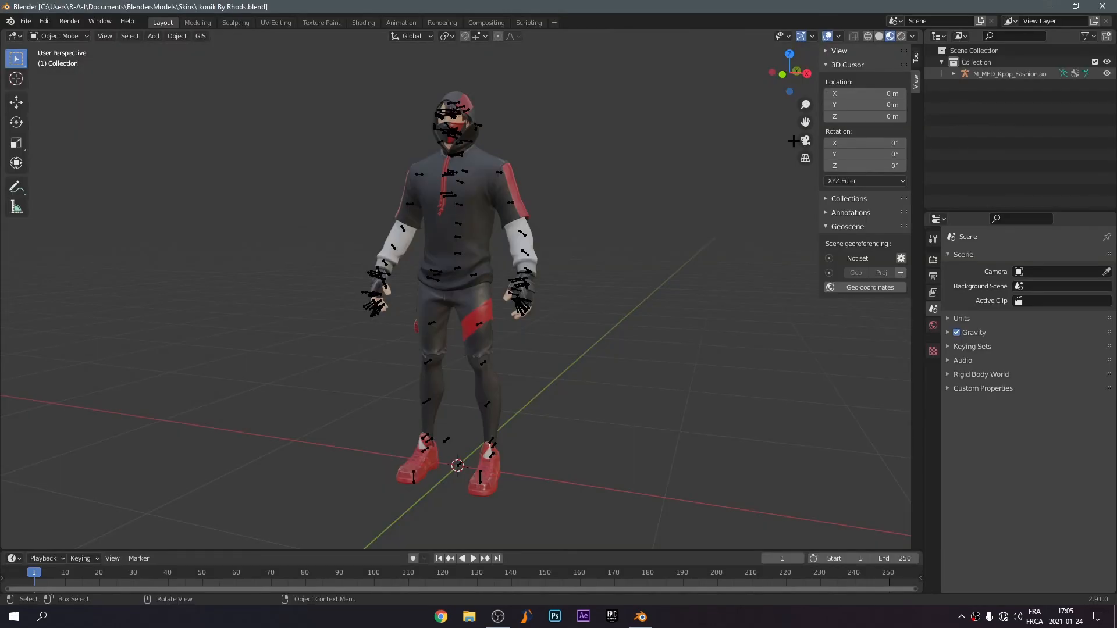
Hide the M_MED_Kpop_Fashion.ao armature and examine the character from several angles without its bones.
{"action": "middle_click_drag", "start_coordinate": [808, 267], "coordinate": [564, 272]}
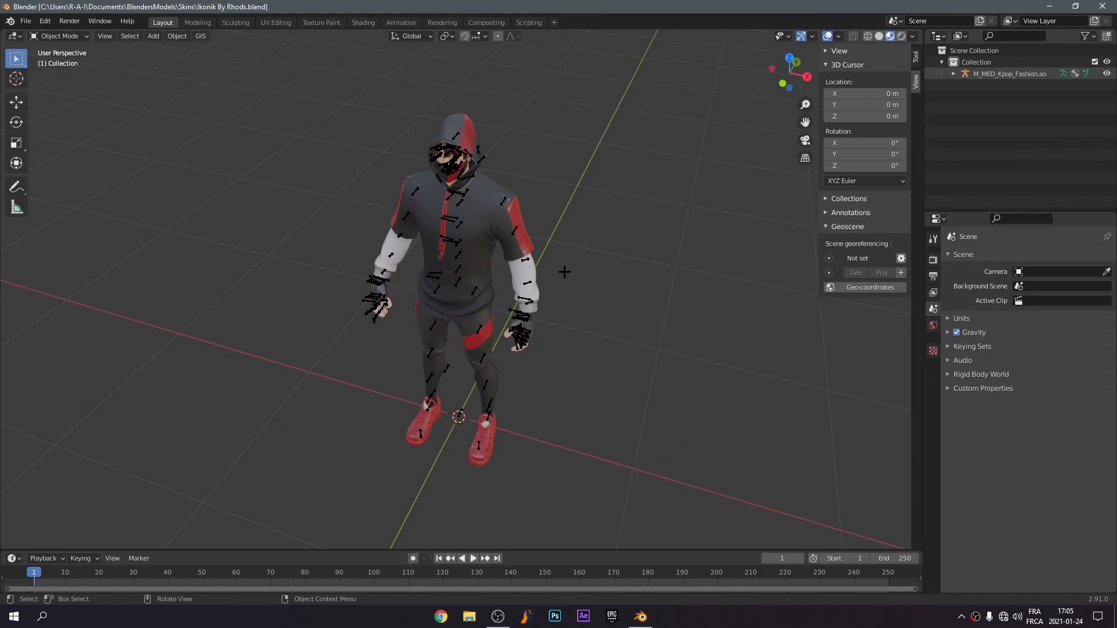
{"action": "middle_click_drag", "start_coordinate": [491, 214], "coordinate": [547, 185]}
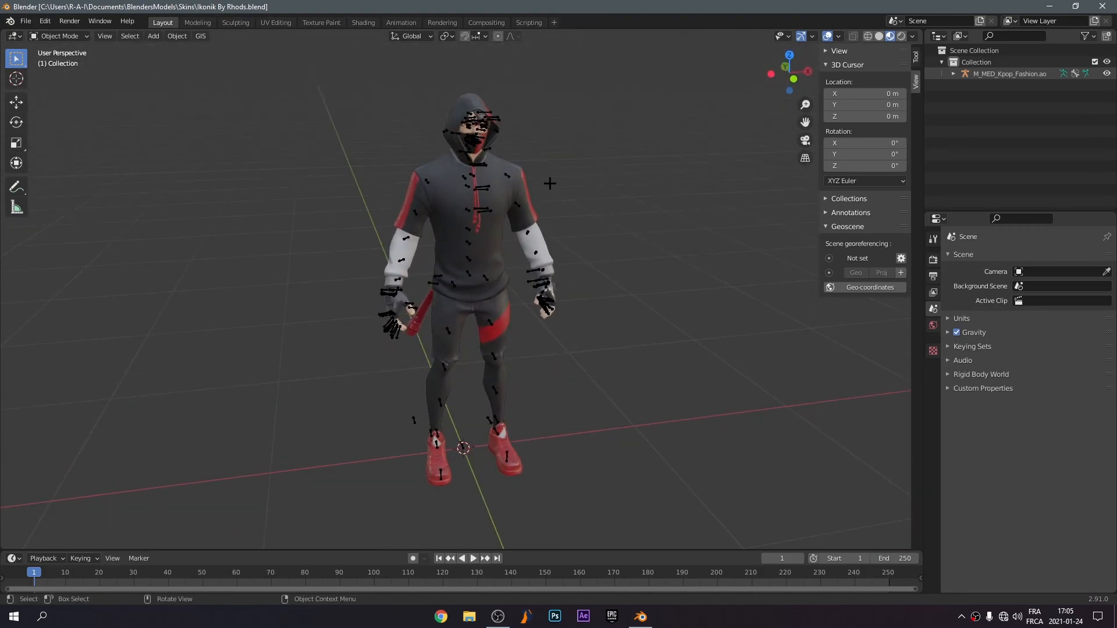
{"action": "left_click", "coordinate": [1106, 74]}
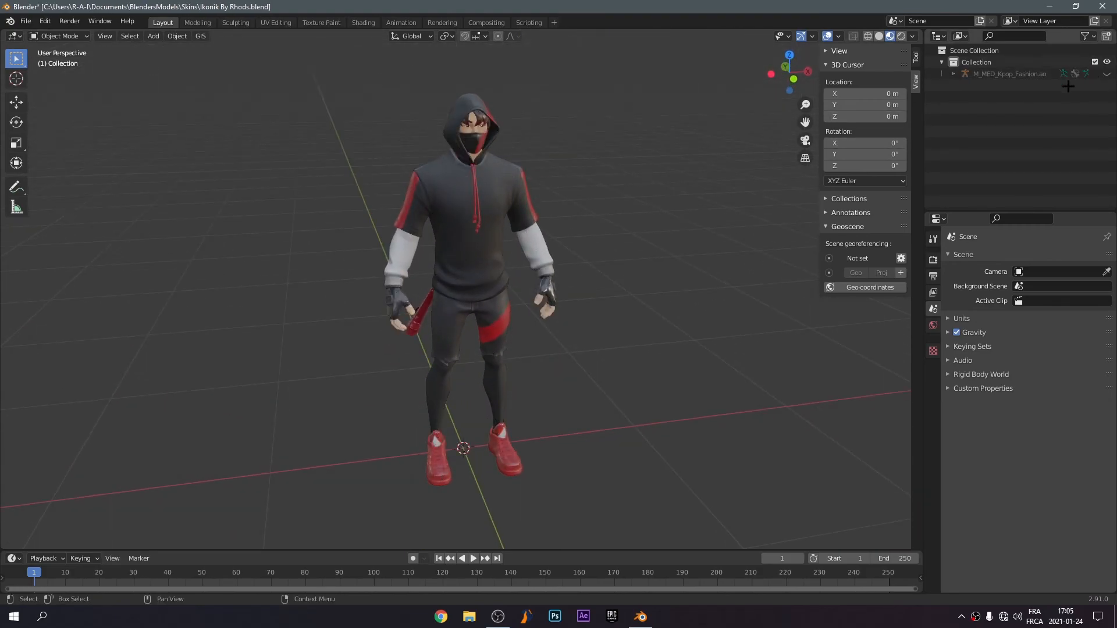
{"action": "middle_click_drag", "start_coordinate": [436, 198], "coordinate": [631, 153]}
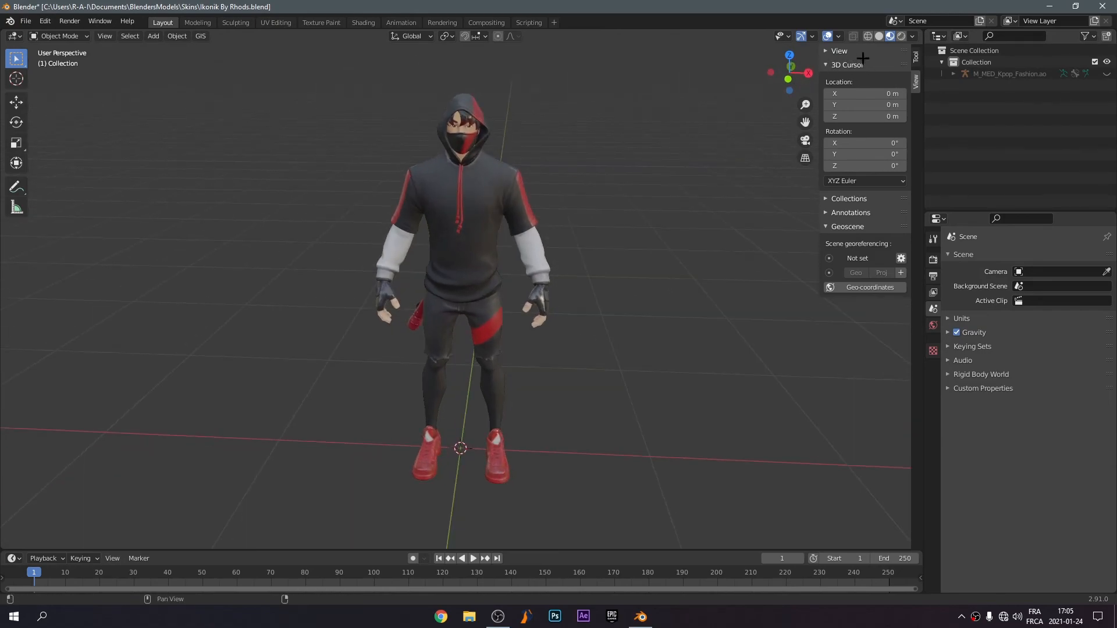
Show the sidebar's tool options with Active Tool collapsed, and make the M_MED_Kpop_Fashion.ao armature visible again.
{"action": "left_click", "coordinate": [915, 58]}
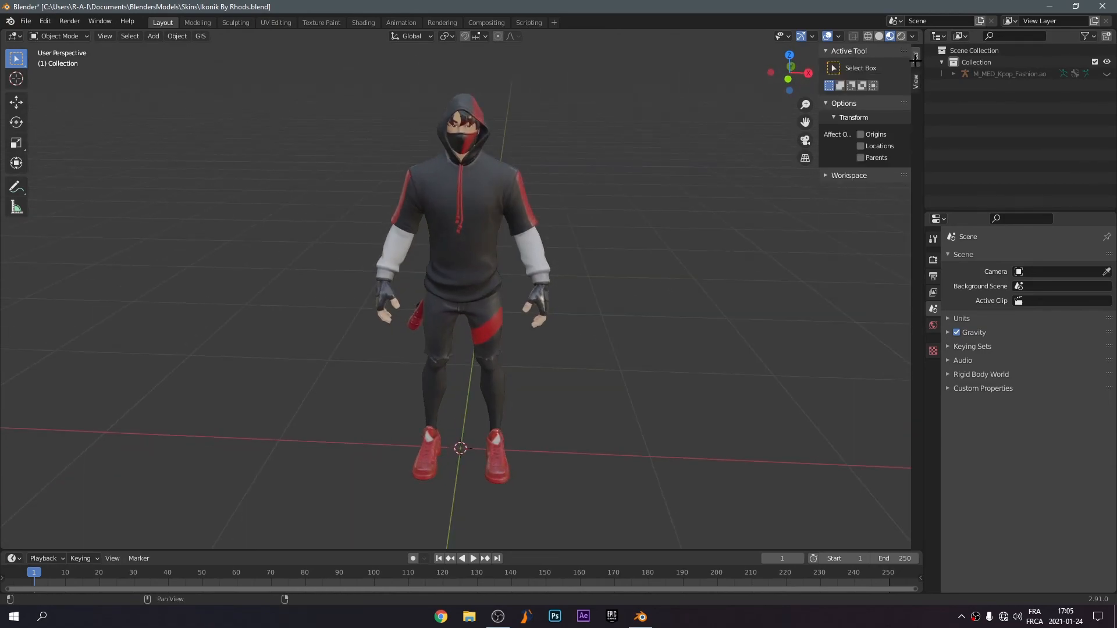
{"action": "left_click", "coordinate": [825, 50]}
{"action": "middle_click_drag", "start_coordinate": [760, 355], "coordinate": [777, 353]}
{"action": "left_click", "coordinate": [1106, 74]}
Change the render engine to Cycles and set the render samples to 250.
{"action": "left_click", "coordinate": [437, 256]}
{"action": "left_click", "coordinate": [933, 260]}
{"action": "left_click", "coordinate": [1038, 258]}
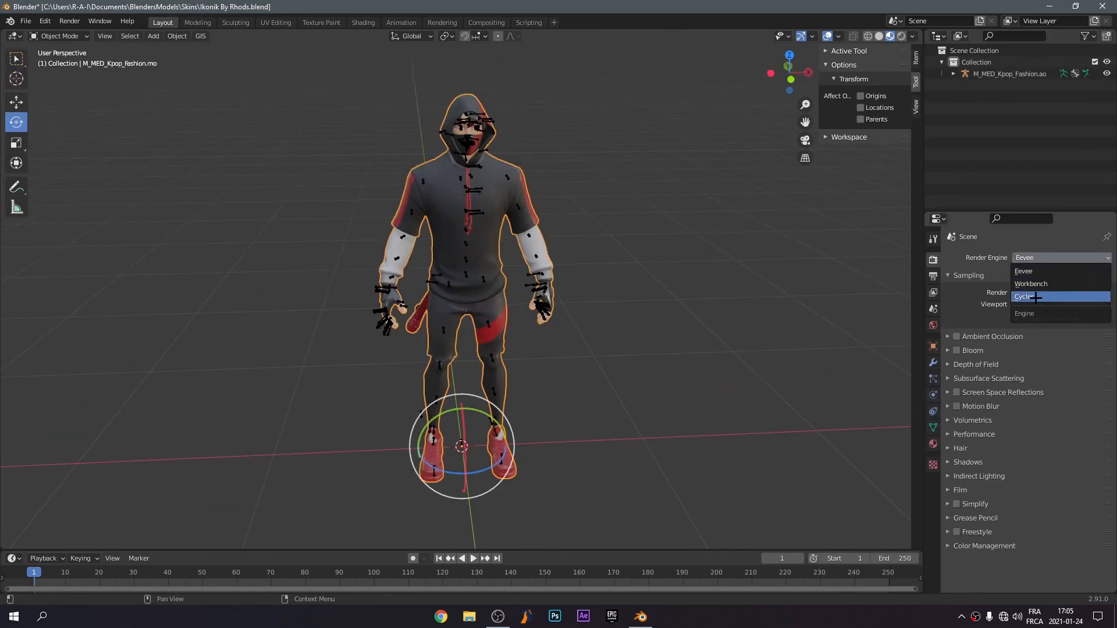
{"action": "left_click", "coordinate": [1036, 296]}
{"action": "left_click", "coordinate": [1051, 357]}
{"action": "type", "text": "250"}
{"action": "key", "text": "Return"}
Select the character's M_MED_Kpop_Fashion.ao armature object.
{"action": "left_click", "coordinate": [953, 74]}
{"action": "left_click", "coordinate": [422, 399]}
{"action": "left_click", "coordinate": [977, 62]}
{"action": "left_click", "coordinate": [1009, 74]}
{"action": "left_click", "coordinate": [953, 74]}
Try to pick a leg bone and rotate it in Object Mode, and undo the rotation.
{"action": "left_click", "coordinate": [440, 362]}
{"action": "left_click", "coordinate": [439, 365]}
{"action": "left_click", "coordinate": [440, 366]}
{"action": "left_click", "coordinate": [439, 365]}
{"action": "left_click", "coordinate": [439, 366]}
{"action": "left_click", "coordinate": [439, 366]}
{"action": "left_click_drag", "start_coordinate": [465, 427], "coordinate": [465, 480]}
{"action": "key", "text": "ctrl+z"}
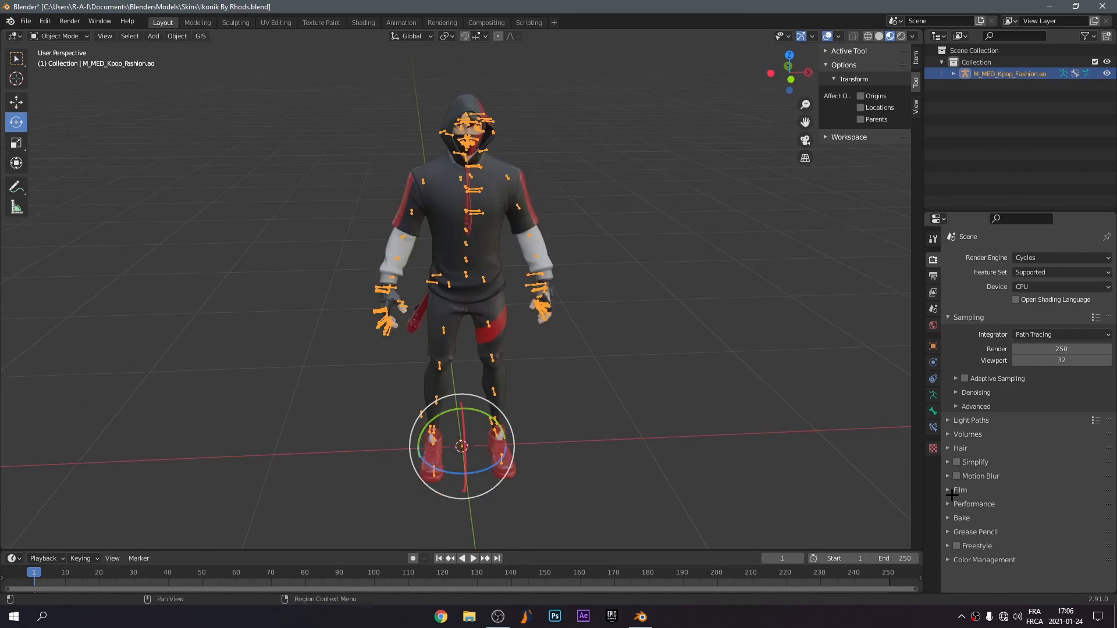
Use Local orientation for the Rotate tool and make it active with the M_MED_Kpop_Fashion.ao armature selected.
{"action": "left_click", "coordinate": [693, 139]}
{"action": "left_click", "coordinate": [933, 239]}
{"action": "left_click", "coordinate": [1060, 254]}
{"action": "left_click", "coordinate": [1038, 279]}
{"action": "left_click", "coordinate": [1010, 74]}
{"action": "left_click", "coordinate": [16, 101]}
{"action": "left_click", "coordinate": [16, 122]}
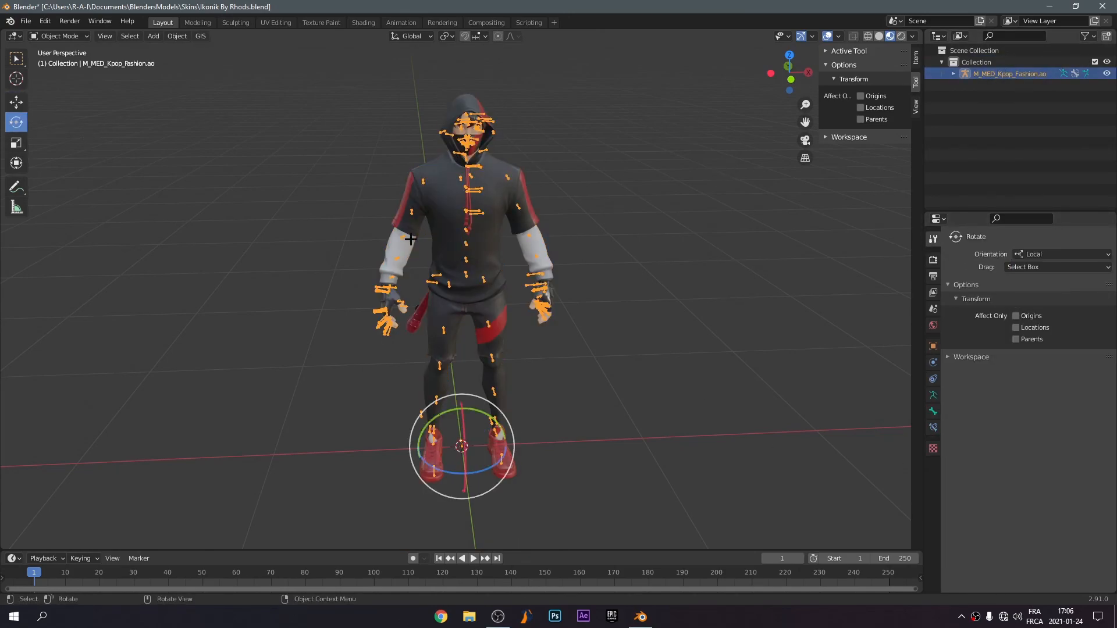
Put the M_MED_Kpop_Fashion.ao armature into Pose Mode and collapse its hierarchy.
{"action": "scroll", "coordinate": [473, 444], "scroll_direction": "up", "scroll_amount": 4}
{"action": "scroll", "coordinate": [473, 444], "scroll_direction": "down", "scroll_amount": 3}
{"action": "left_click", "coordinate": [494, 355]}
{"action": "left_click", "coordinate": [1009, 74]}
{"action": "left_click", "coordinate": [953, 74]}
{"action": "left_click", "coordinate": [1009, 88]}
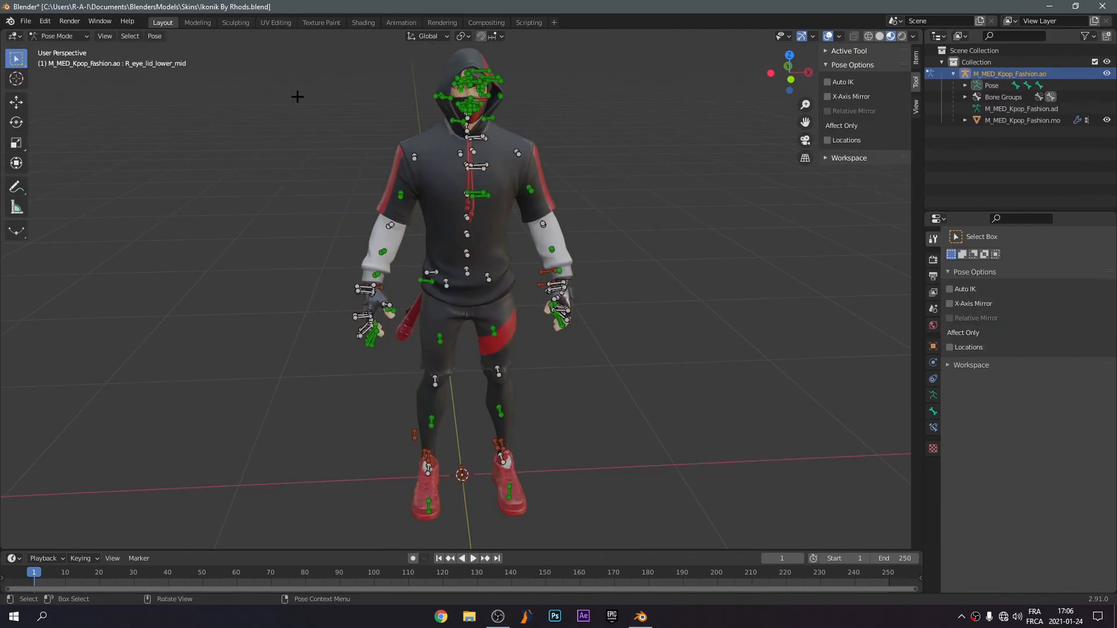
{"action": "left_click", "coordinate": [952, 74]}
{"action": "scroll", "coordinate": [463, 79], "scroll_direction": "up", "scroll_amount": 2}
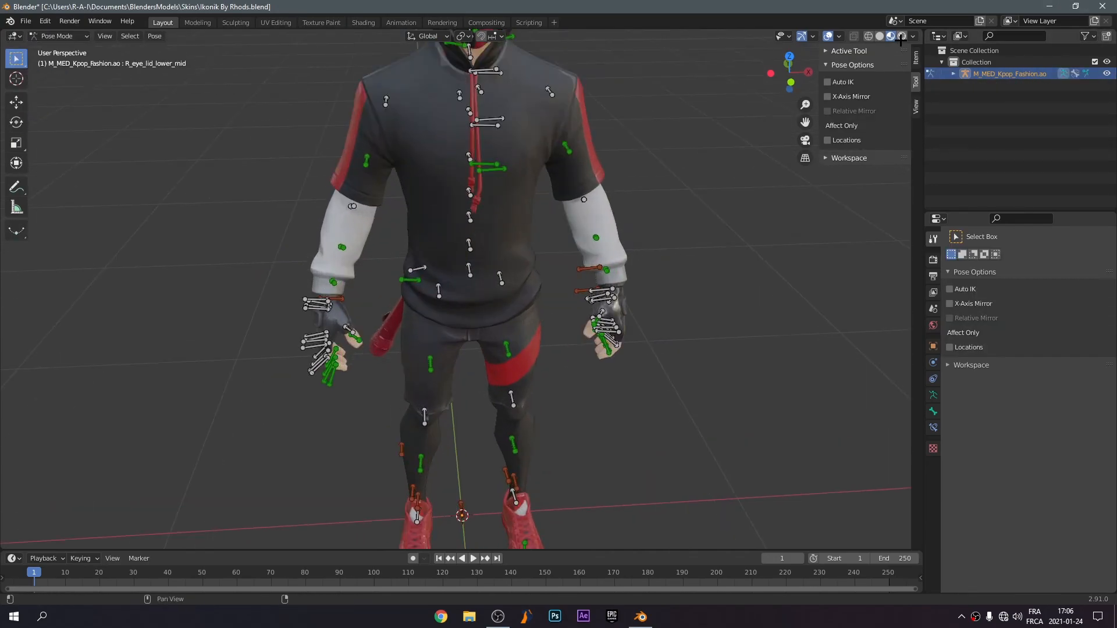
Hide the viewport sidebar and activate the Rotate tool for posing the character's face bones.
{"action": "left_click_drag", "start_coordinate": [817, 110], "coordinate": [1014, 71]}
{"action": "left_click_drag", "start_coordinate": [909, 122], "coordinate": [909, 351]}
{"action": "scroll", "coordinate": [543, 130], "scroll_direction": "up", "scroll_amount": 6}
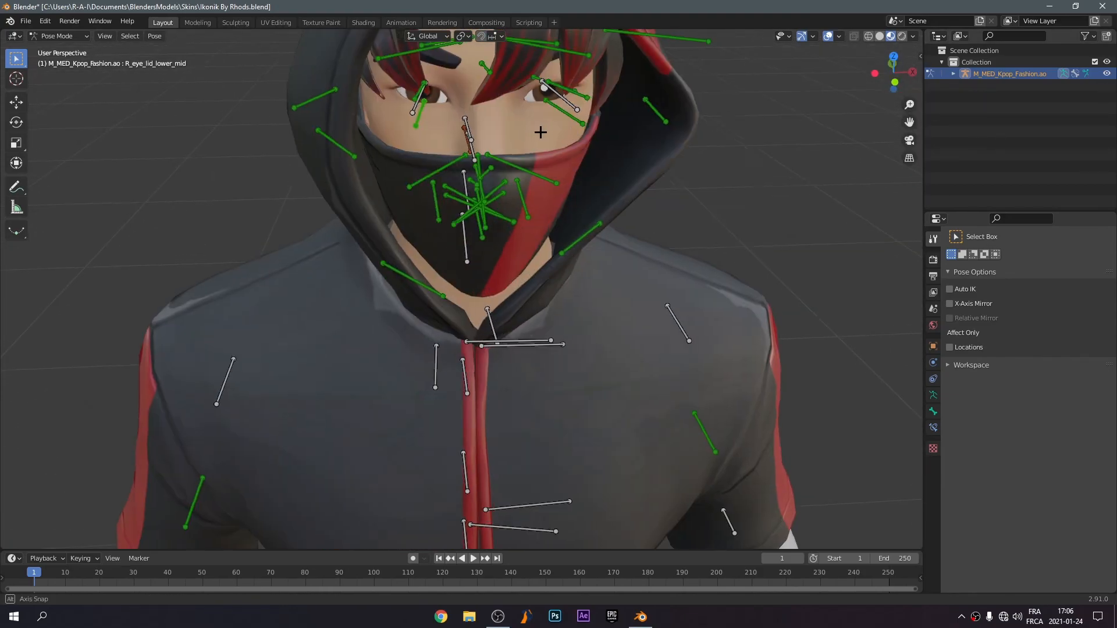
{"action": "middle_click_drag", "start_coordinate": [543, 130], "coordinate": [553, 150]}
{"action": "left_click", "coordinate": [15, 122]}
Try rotating bones around the character's left eye and eyebrow, and undo each rotation.
{"action": "left_click_drag", "start_coordinate": [428, 136], "coordinate": [428, 152]}
{"action": "scroll", "coordinate": [536, 165], "scroll_direction": "up", "scroll_amount": 2}
{"action": "middle_click_drag", "start_coordinate": [535, 165], "coordinate": [537, 131]}
{"action": "left_click_drag", "start_coordinate": [909, 122], "coordinate": [896, 297]}
{"action": "left_click", "coordinate": [588, 125]}
{"action": "left_click", "coordinate": [587, 116]}
{"action": "left_click_drag", "start_coordinate": [660, 125], "coordinate": [650, 87]}
{"action": "key", "text": "ctrl+z"}
{"action": "left_click", "coordinate": [550, 103]}
{"action": "left_click_drag", "start_coordinate": [591, 115], "coordinate": [590, 96]}
{"action": "key", "text": "ctrl+z"}
Toggle the M_MED_Kpop_Fashion.ao armature's visibility off and back on, and examine the eyebrow bones up close.
{"action": "middle_click_drag", "start_coordinate": [593, 107], "coordinate": [634, 133]}
{"action": "scroll", "coordinate": [634, 134], "scroll_direction": "down", "scroll_amount": 5}
{"action": "left_click", "coordinate": [1107, 73]}
{"action": "middle_click_drag", "start_coordinate": [832, 180], "coordinate": [713, 125]}
{"action": "left_click", "coordinate": [1107, 74]}
{"action": "scroll", "coordinate": [424, 151], "scroll_direction": "up", "scroll_amount": 5}
{"action": "middle_click_drag", "start_coordinate": [424, 151], "coordinate": [611, 419], "text": "shift"}
{"action": "scroll", "coordinate": [611, 419], "scroll_direction": "up", "scroll_amount": 4}
{"action": "scroll", "coordinate": [653, 161], "scroll_direction": "down", "scroll_amount": 8}
{"action": "scroll", "coordinate": [654, 162], "scroll_direction": "up", "scroll_amount": 10}
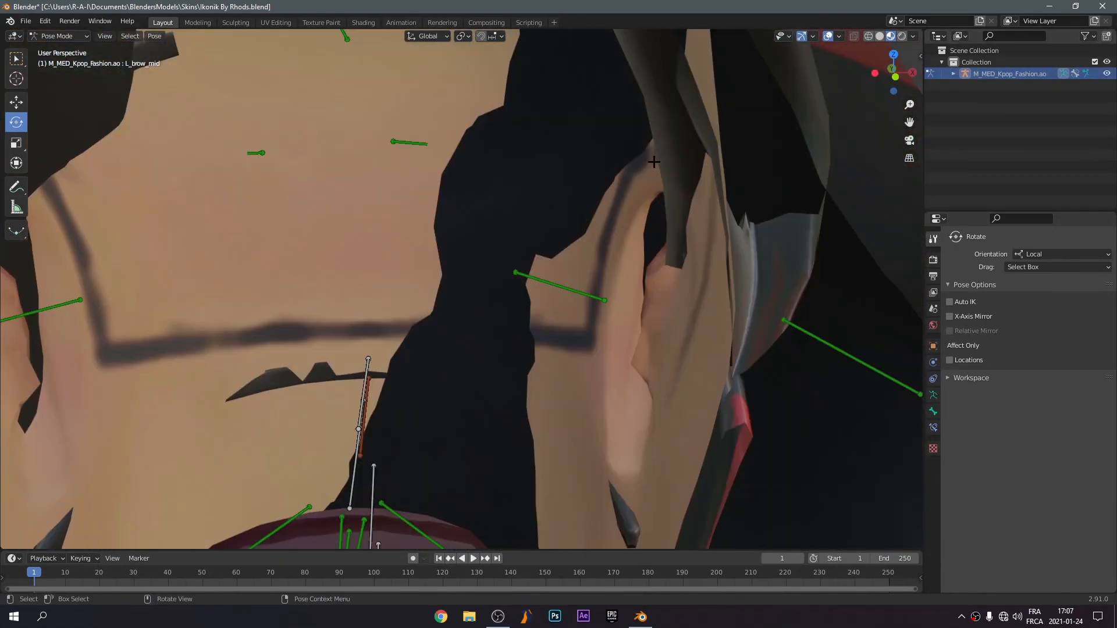
Rotate the C_brow_mid bone slightly between the character's eyebrows.
{"action": "scroll", "coordinate": [654, 162], "scroll_direction": "down", "scroll_amount": 9}
{"action": "middle_click_drag", "start_coordinate": [653, 161], "coordinate": [616, 152]}
{"action": "left_click", "coordinate": [381, 188]}
{"action": "middle_click_drag", "start_coordinate": [384, 200], "coordinate": [448, 244]}
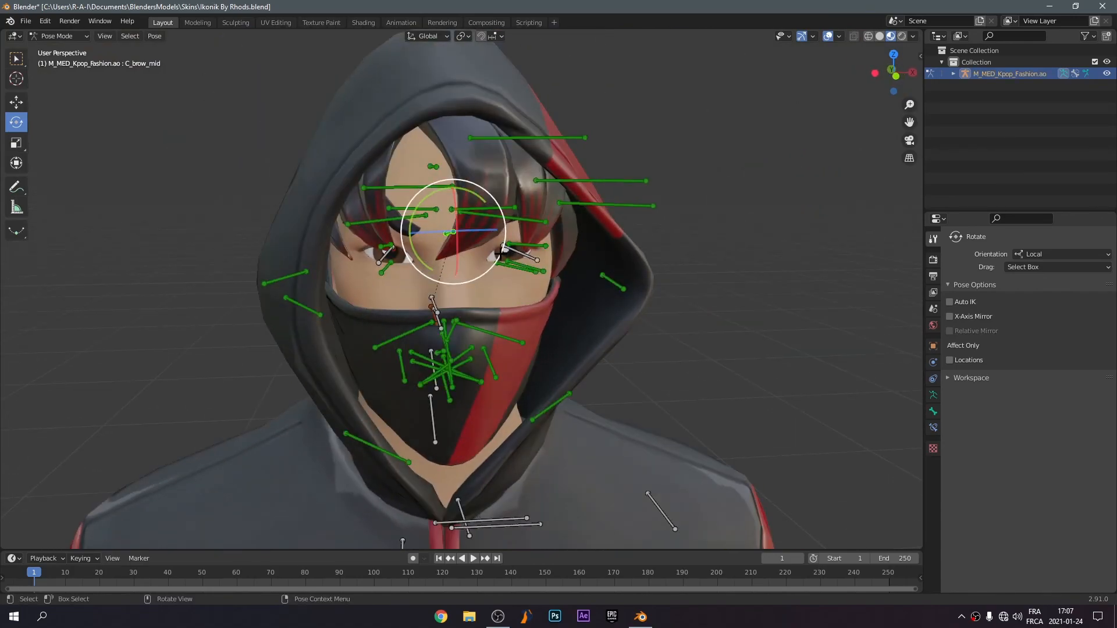
{"action": "left_click_drag", "start_coordinate": [457, 244], "coordinate": [456, 255]}
Rotate the L_brow_outer and L_brow_mid bones to adjust the character's left eyebrow.
{"action": "left_click", "coordinate": [495, 215]}
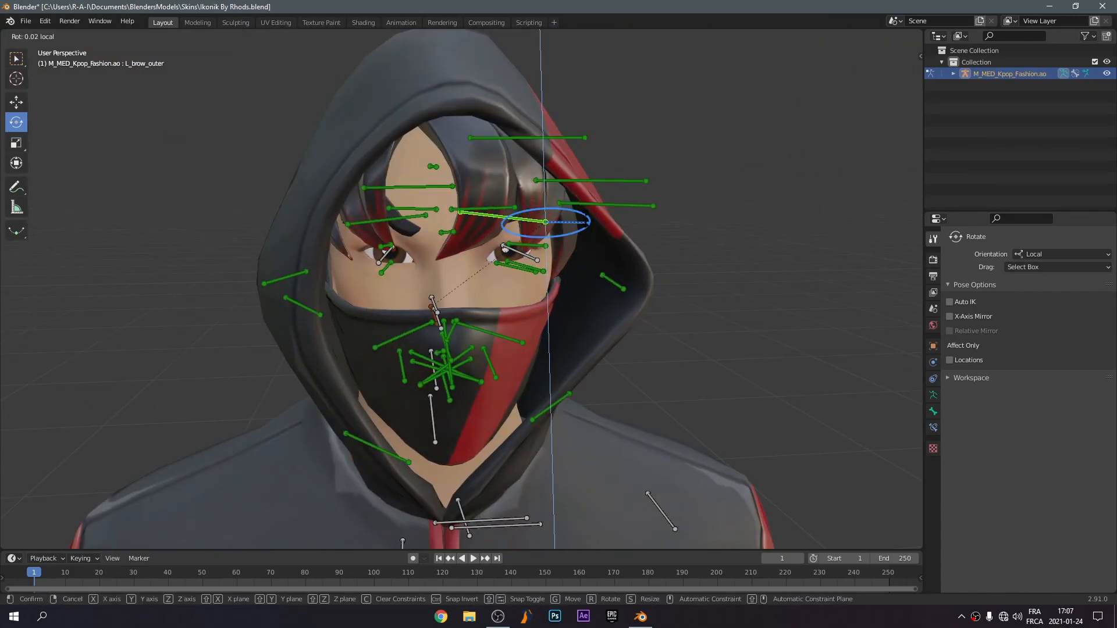
{"action": "scroll", "coordinate": [495, 215], "scroll_direction": "up", "scroll_amount": 8}
{"action": "scroll", "coordinate": [588, 220], "scroll_direction": "down", "scroll_amount": 6}
{"action": "scroll", "coordinate": [649, 199], "scroll_direction": "up", "scroll_amount": 6}
{"action": "scroll", "coordinate": [649, 199], "scroll_direction": "down", "scroll_amount": 6}
{"action": "left_click", "coordinate": [492, 185]}
{"action": "left_click_drag", "start_coordinate": [529, 186], "coordinate": [517, 208]}
Rotate the bones of both arms so the forearms are raised in front of the chest.
{"action": "scroll", "coordinate": [516, 208], "scroll_direction": "down", "scroll_amount": 10}
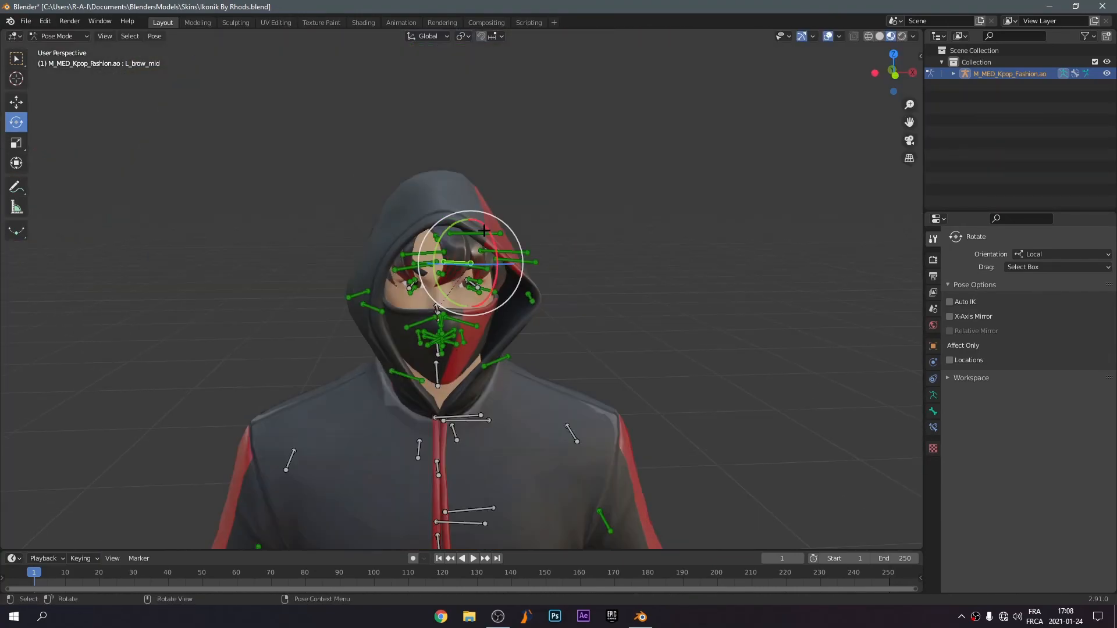
{"action": "middle_click_drag", "start_coordinate": [364, 501], "coordinate": [373, 481]}
{"action": "left_click", "coordinate": [392, 381]}
{"action": "left_click_drag", "start_coordinate": [398, 401], "coordinate": [407, 343]}
{"action": "left_click_drag", "start_coordinate": [384, 414], "coordinate": [369, 486]}
{"action": "left_click", "coordinate": [526, 382]}
{"action": "left_click_drag", "start_coordinate": [544, 409], "coordinate": [413, 366]}
Start appending from another Blender file and browse to the Documents\BlendersModels\Weapons folder.
{"action": "left_click", "coordinate": [28, 22]}
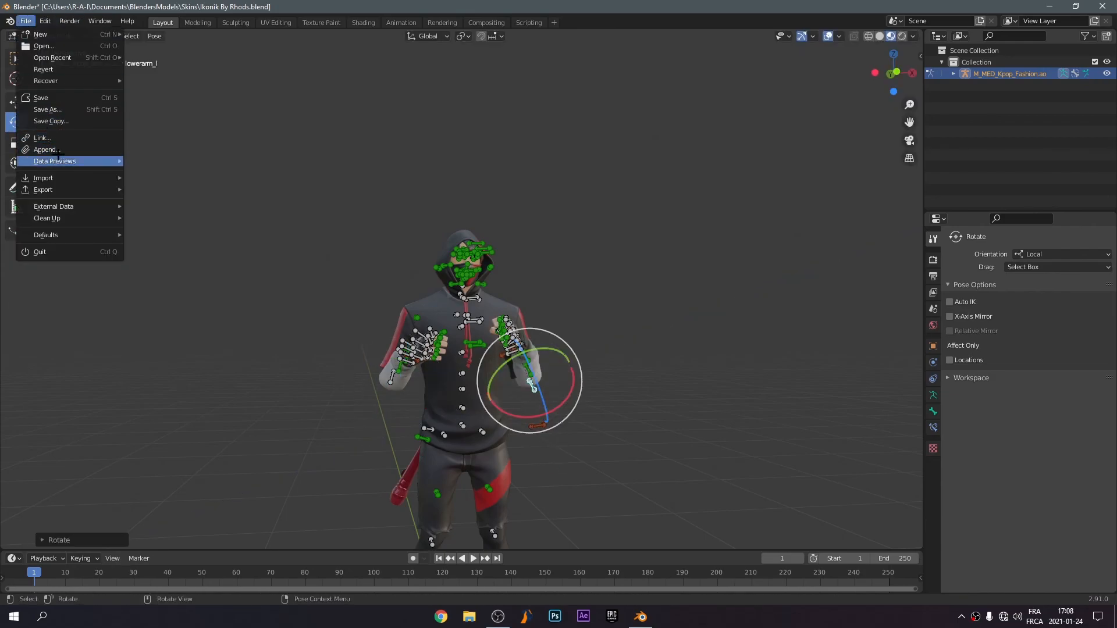
{"action": "left_click", "coordinate": [46, 149]}
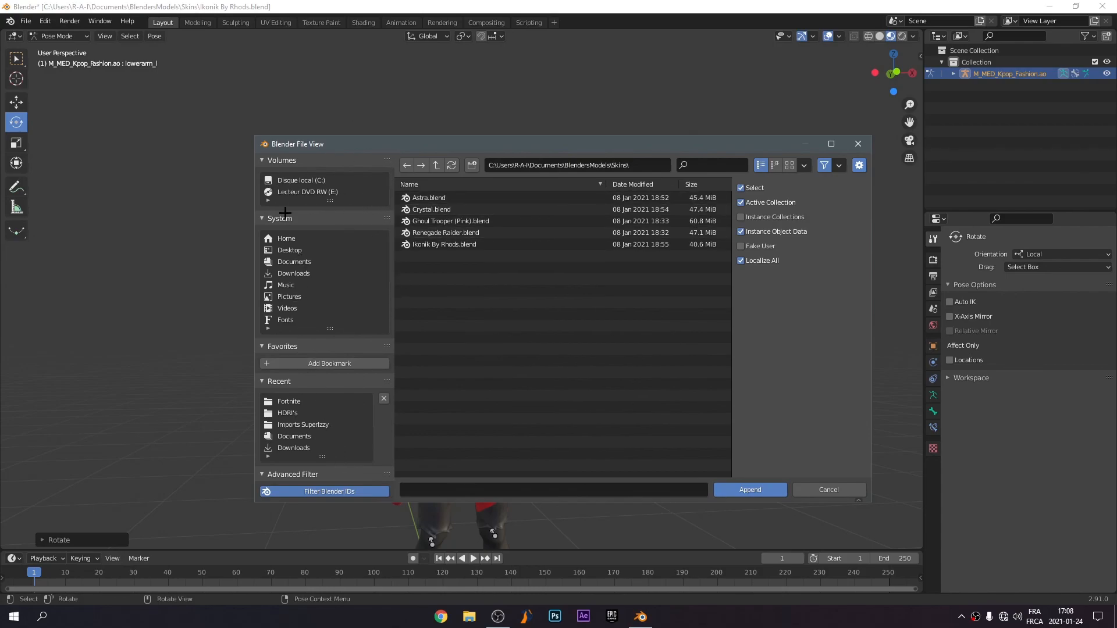
{"action": "left_click", "coordinate": [295, 261]}
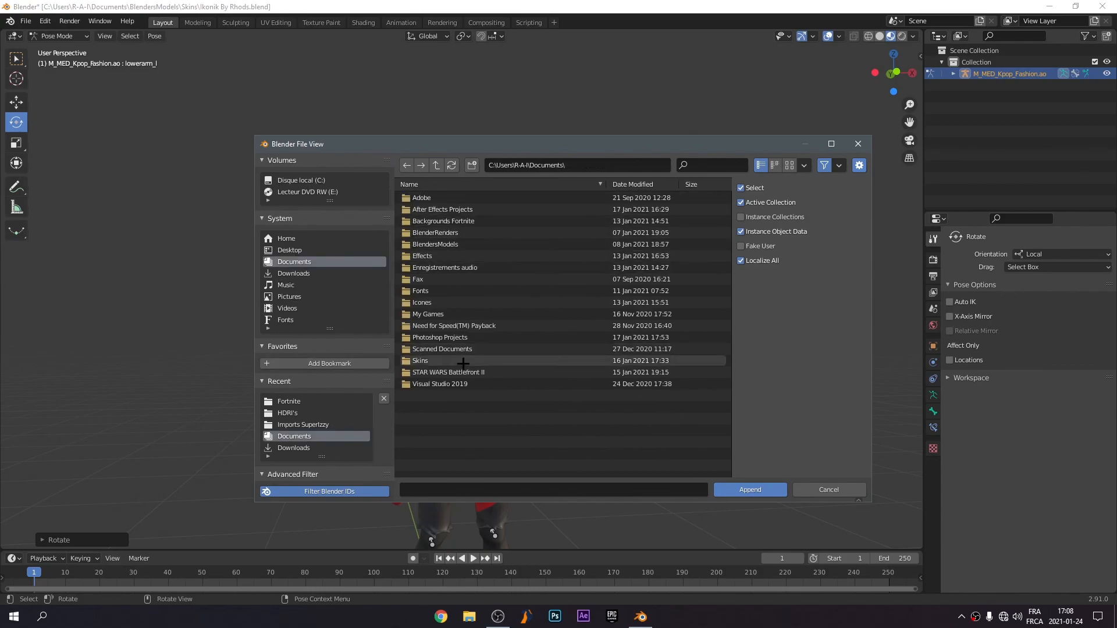
{"action": "left_click", "coordinate": [461, 232]}
{"action": "double_click", "coordinate": [461, 233]}
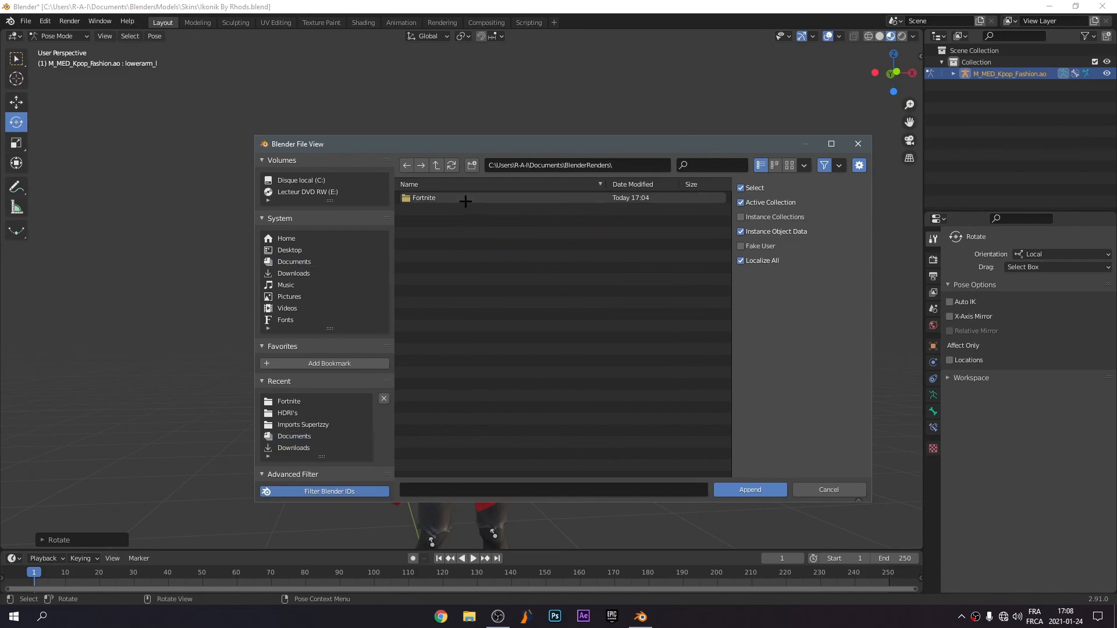
{"action": "left_click", "coordinate": [406, 165]}
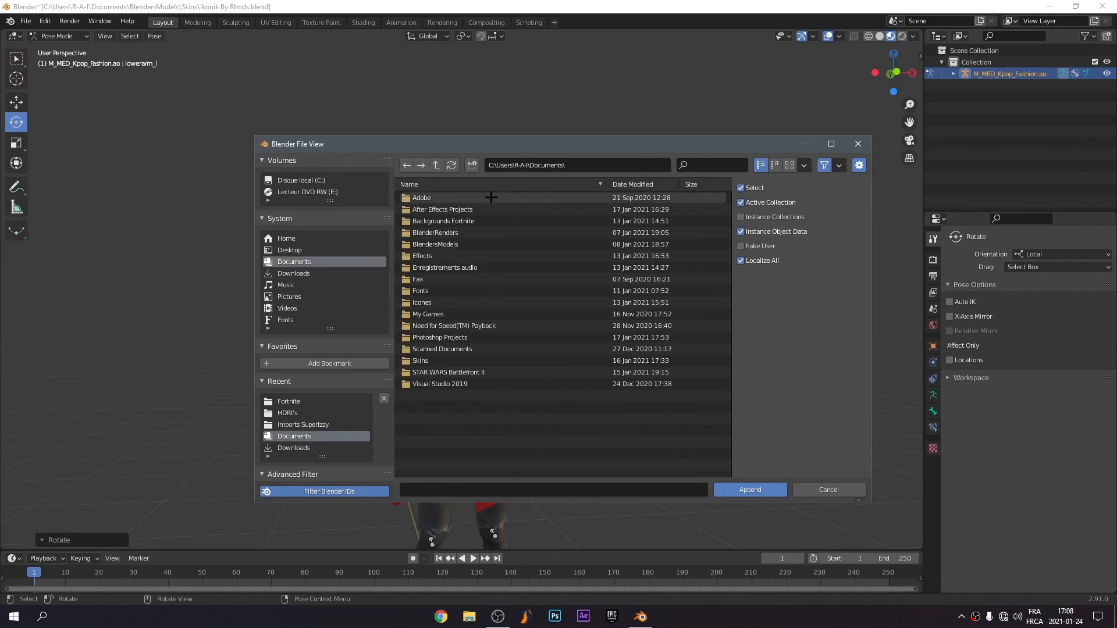
{"action": "double_click", "coordinate": [457, 244]}
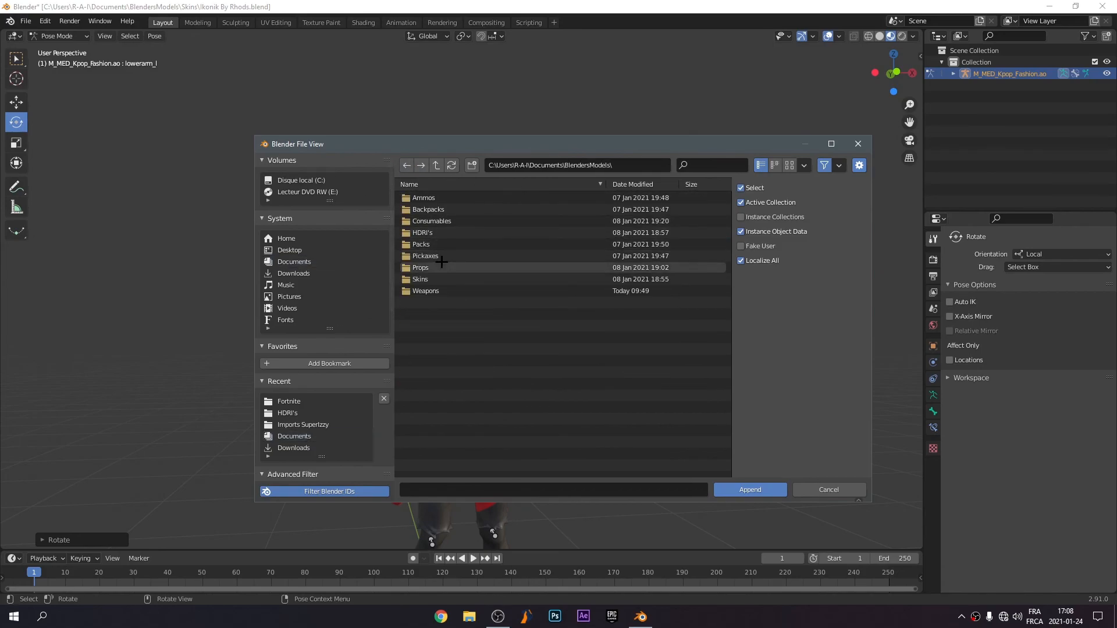
{"action": "double_click", "coordinate": [439, 292]}
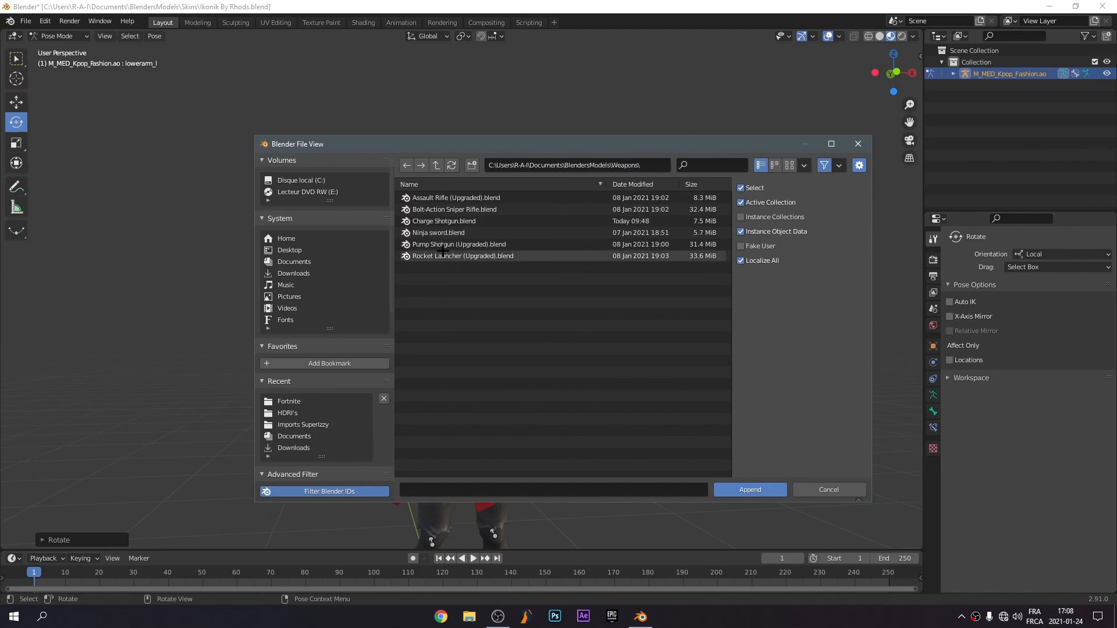
Append the SK_Shotgun_Combat.mo object from Pump Shotgun (Upgraded).blend and rotate the shotgun about the Z axis.
{"action": "left_click", "coordinate": [478, 242]}
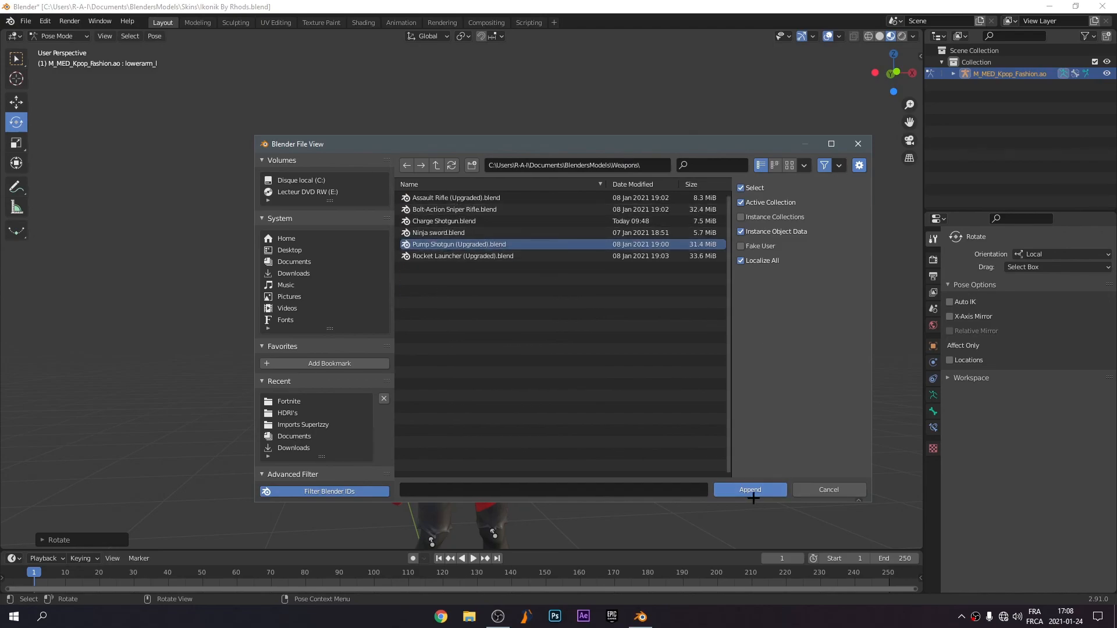
{"action": "double_click", "coordinate": [478, 242]}
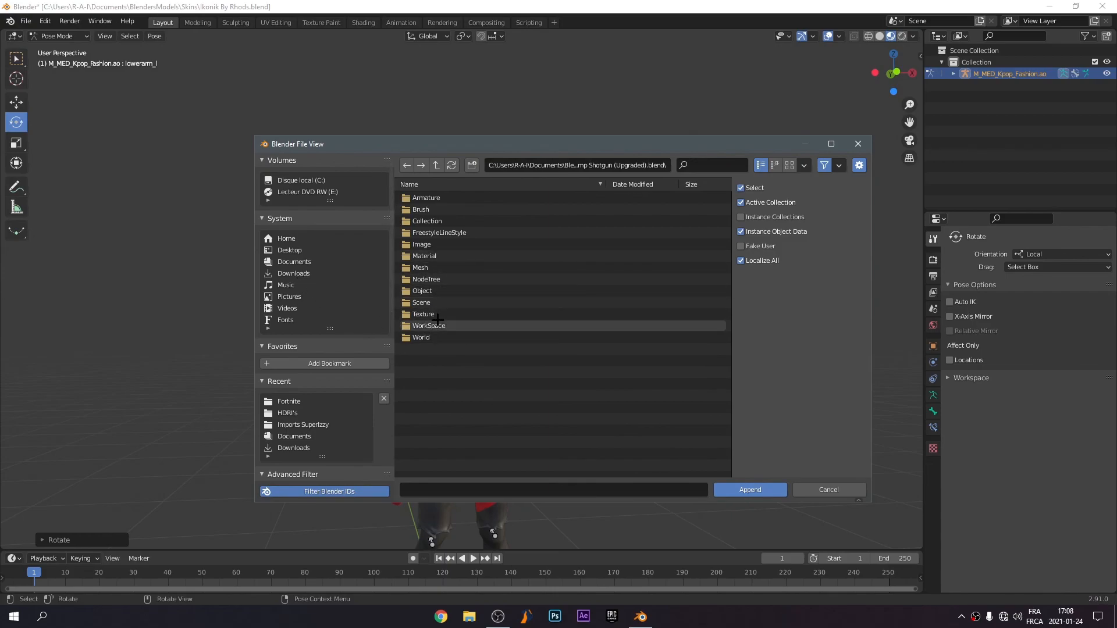
{"action": "left_click", "coordinate": [444, 290]}
{"action": "left_click", "coordinate": [444, 291]}
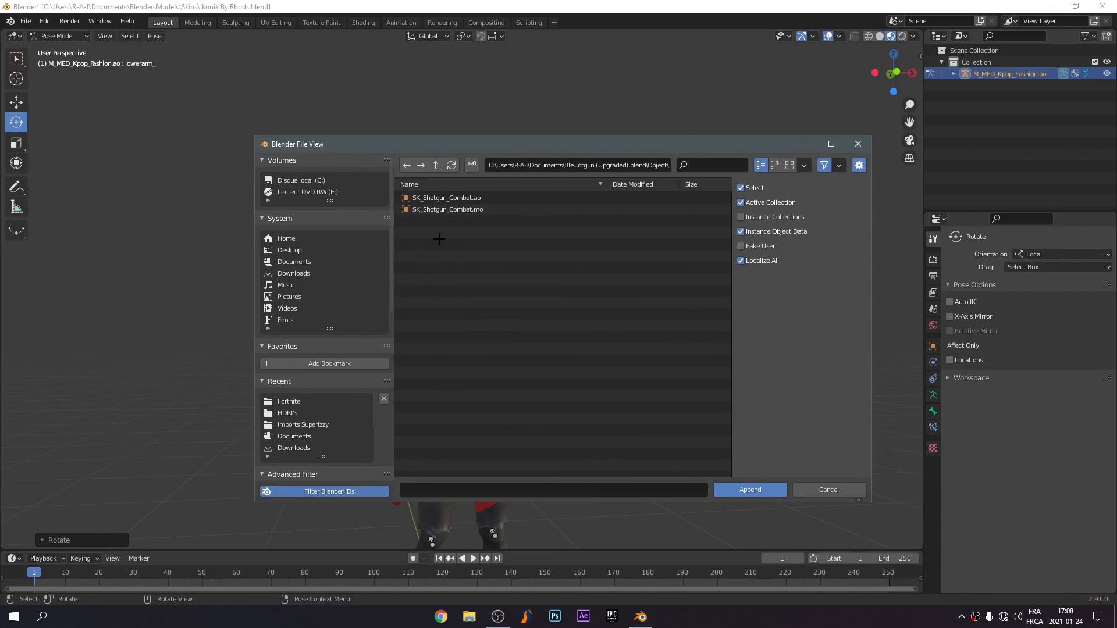
{"action": "left_click", "coordinate": [460, 210]}
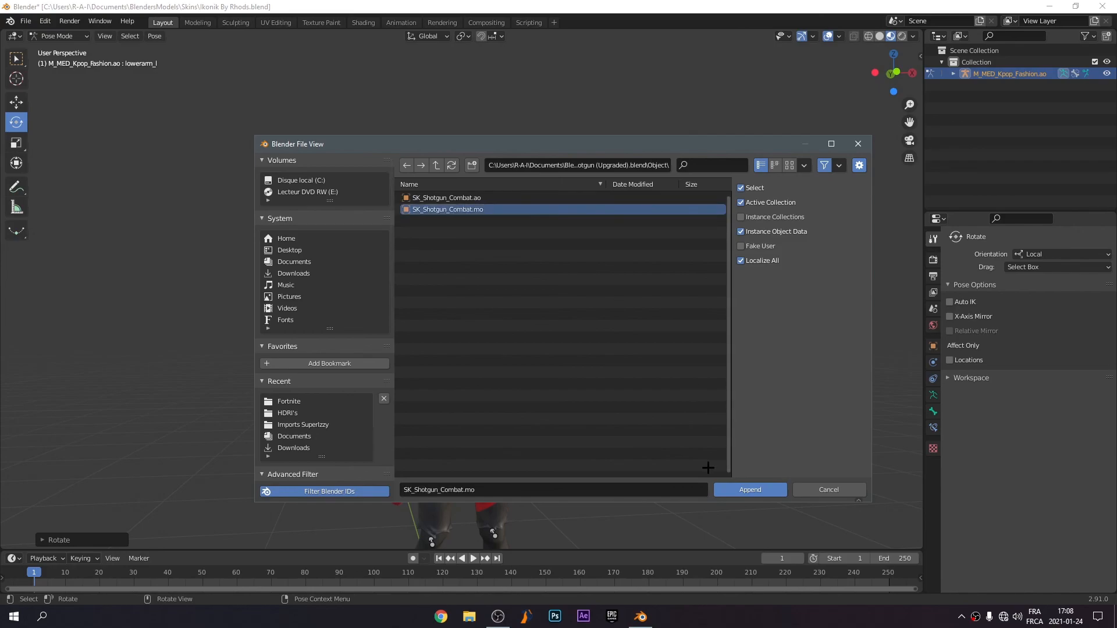
{"action": "left_click", "coordinate": [738, 490]}
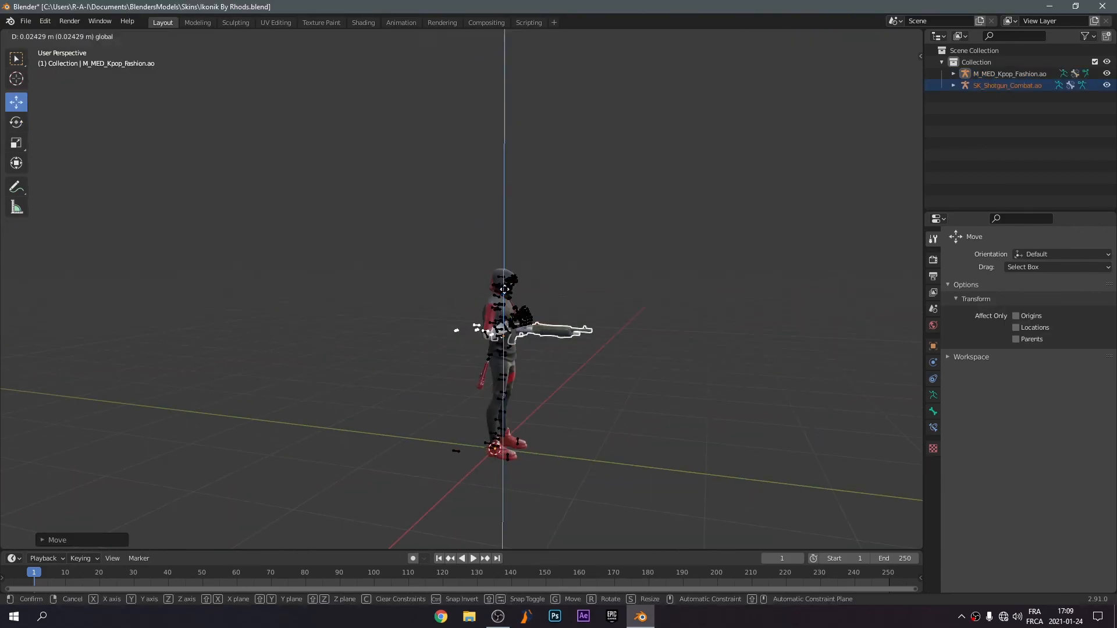
{"action": "key", "text": "r"}
{"action": "key", "text": "z"}
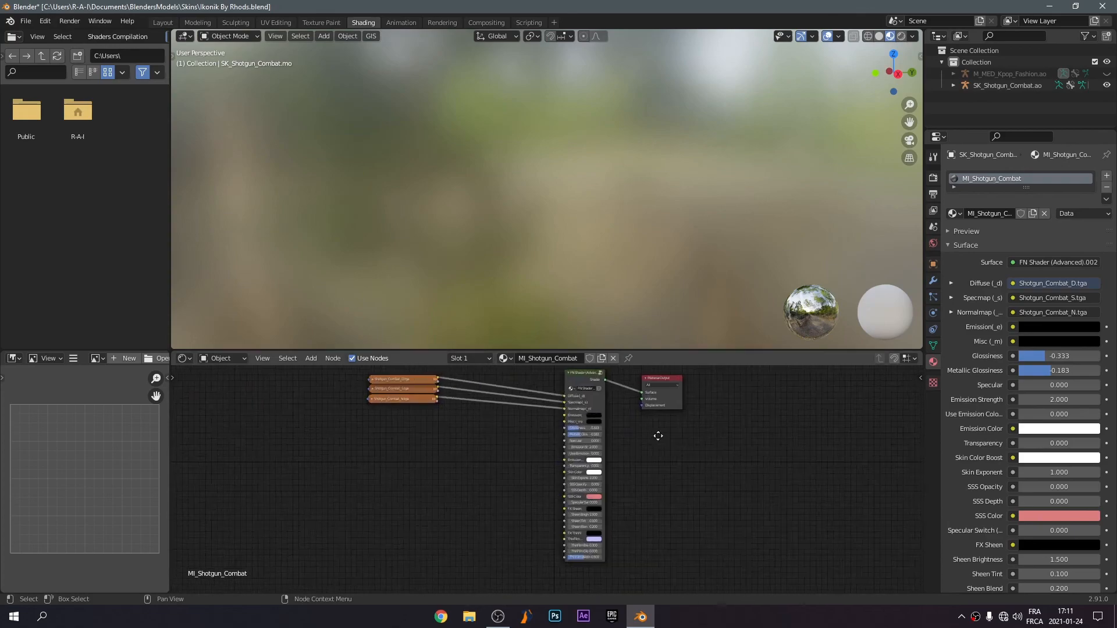
Add a Mix Shader node to the MI_Shotgun_Combat material and shift the ColorRamp's black stop to position 0.605.
{"action": "key", "text": "shift+a"}
{"action": "left_click", "coordinate": [347, 393]}
{"action": "type", "text": "m"}
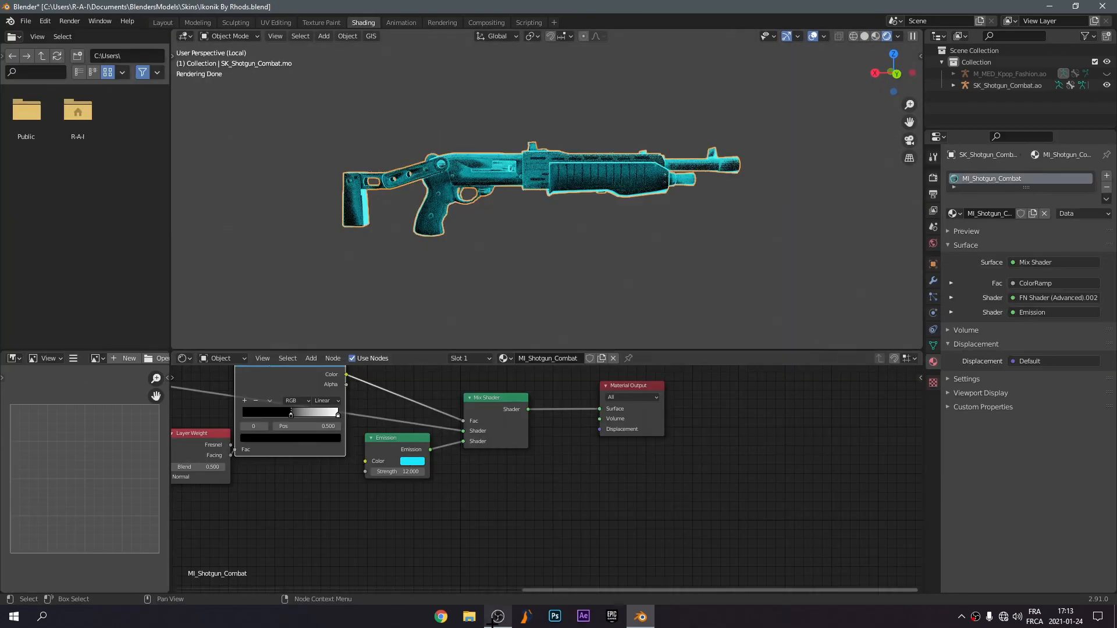
{"action": "left_click_drag", "start_coordinate": [275, 417], "coordinate": [269, 417]}
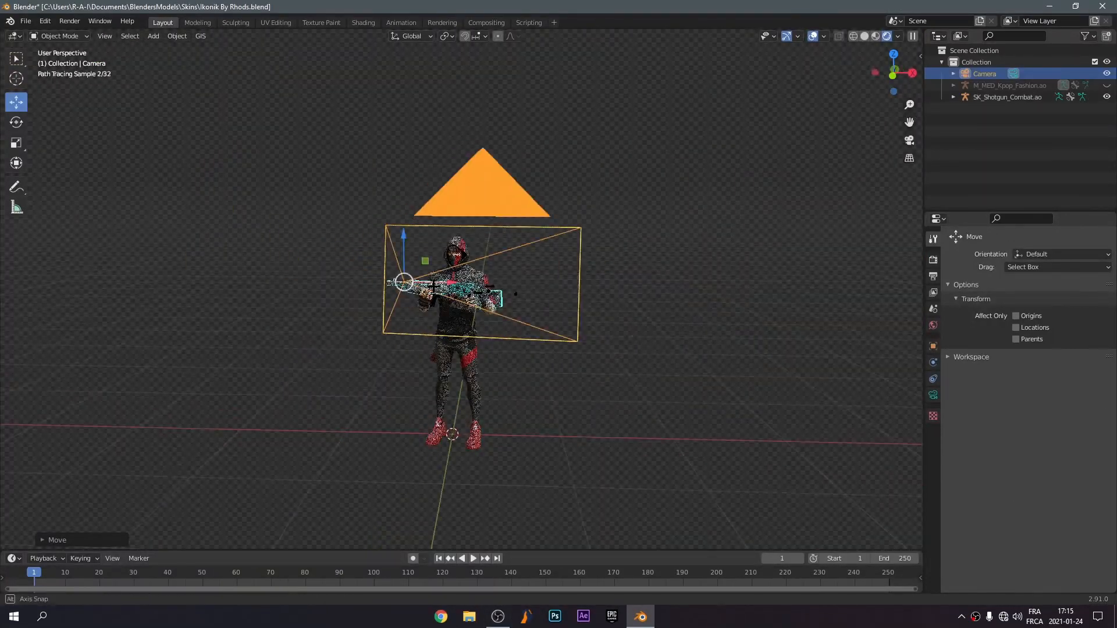
Move the camera along X and rotate it about Z toward the armed character, checking the framing through the camera.
{"action": "middle_click_drag", "start_coordinate": [434, 286], "coordinate": [439, 283]}
{"action": "key", "text": "r"}
{"action": "key", "text": "z"}
{"action": "left_click", "coordinate": [483, 326]}
{"action": "left_click_drag", "start_coordinate": [458, 287], "coordinate": [593, 287]}
{"action": "key", "text": "r"}
{"action": "key", "text": "z"}
{"action": "left_click", "coordinate": [617, 245]}
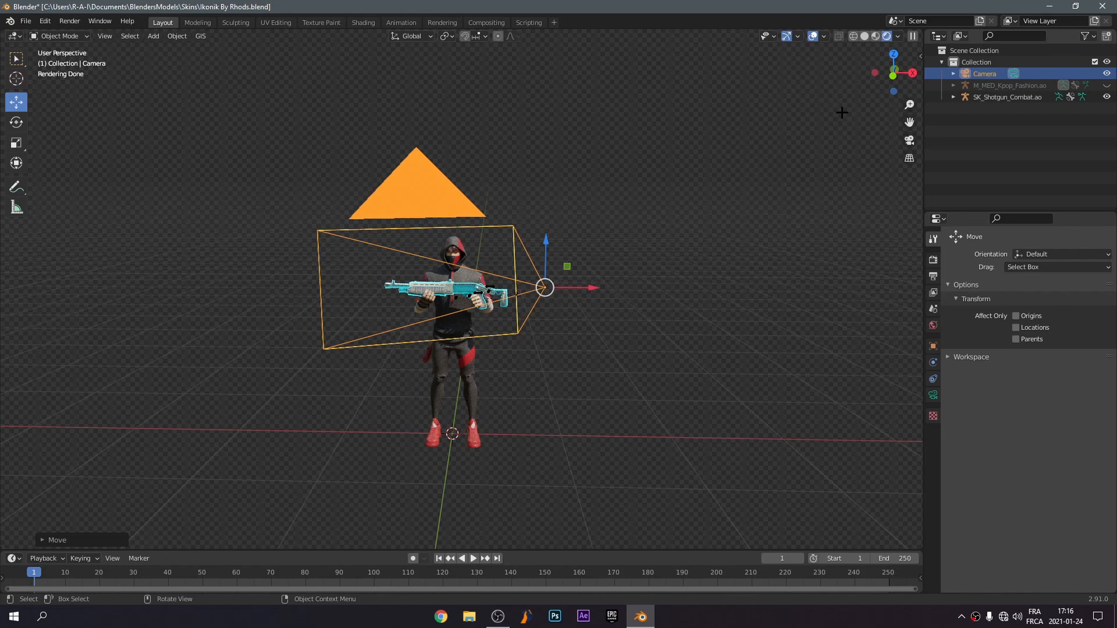
{"action": "left_click", "coordinate": [912, 139]}
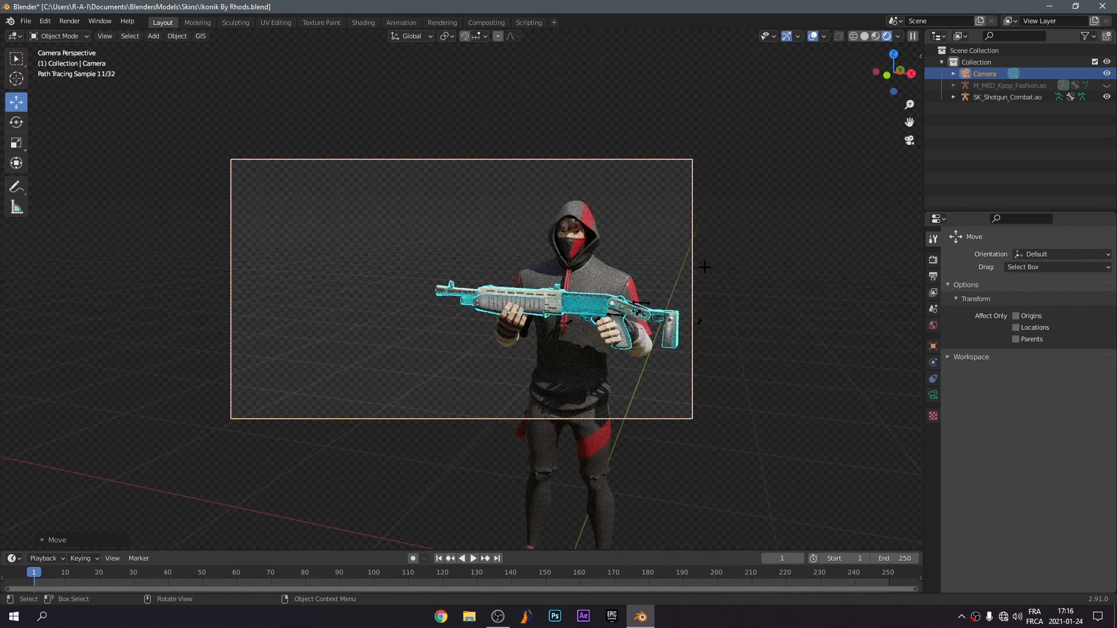
{"action": "left_click", "coordinate": [907, 139]}
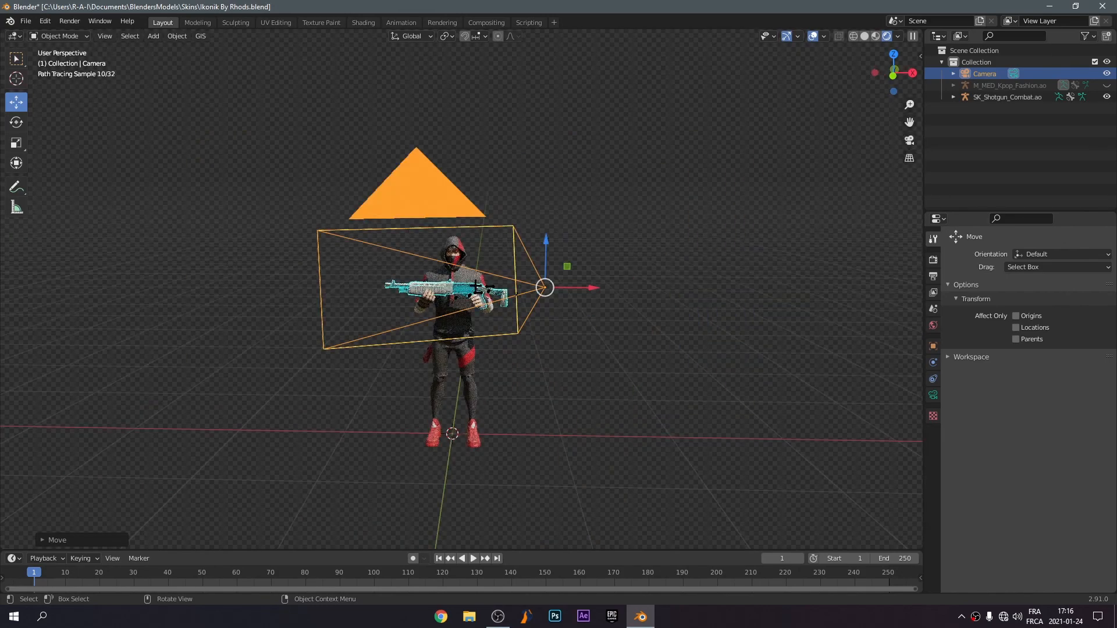
Change the Emission node's colour in the shotgun's MI_Shotgun_Combat material to bright pink.
{"action": "scroll", "coordinate": [508, 297], "scroll_direction": "up", "scroll_amount": 10}
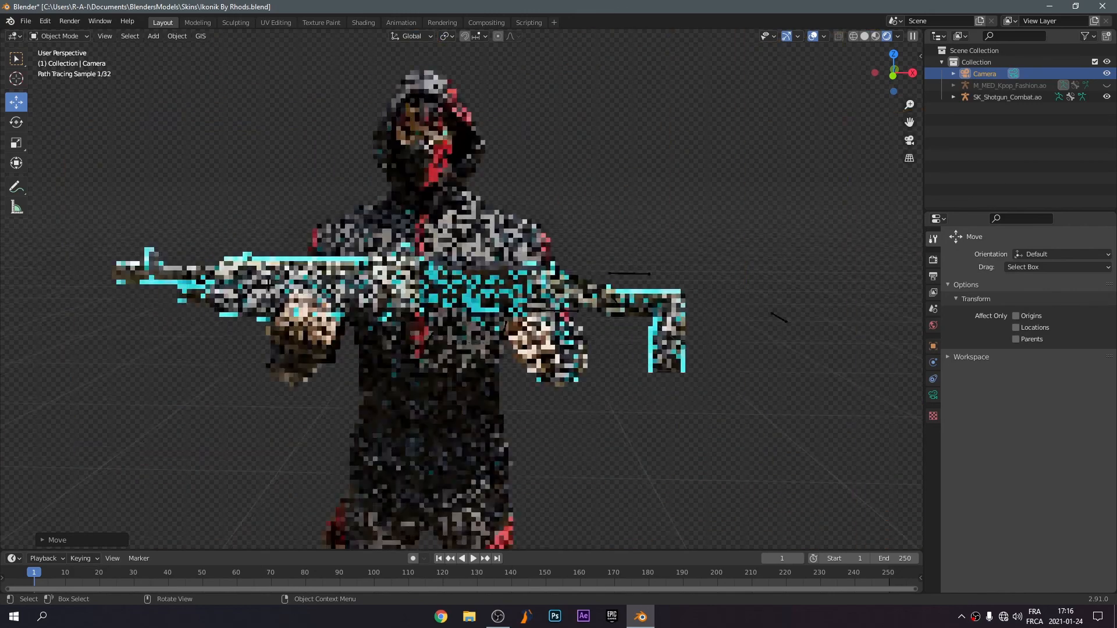
{"action": "scroll", "coordinate": [164, 271], "scroll_direction": "down", "scroll_amount": 6}
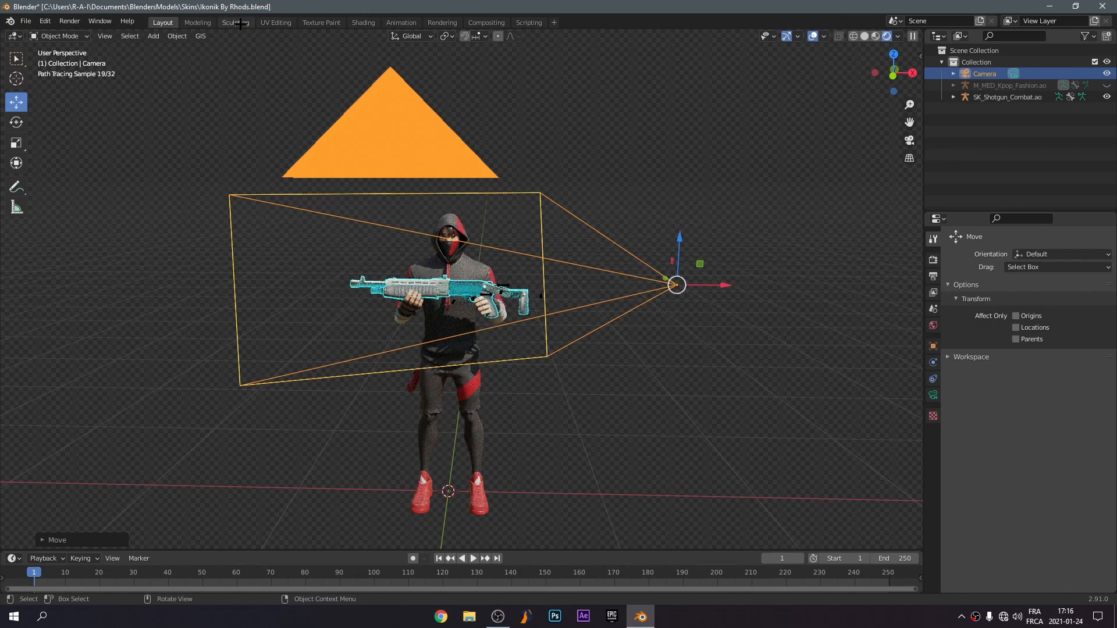
{"action": "left_click", "coordinate": [463, 287]}
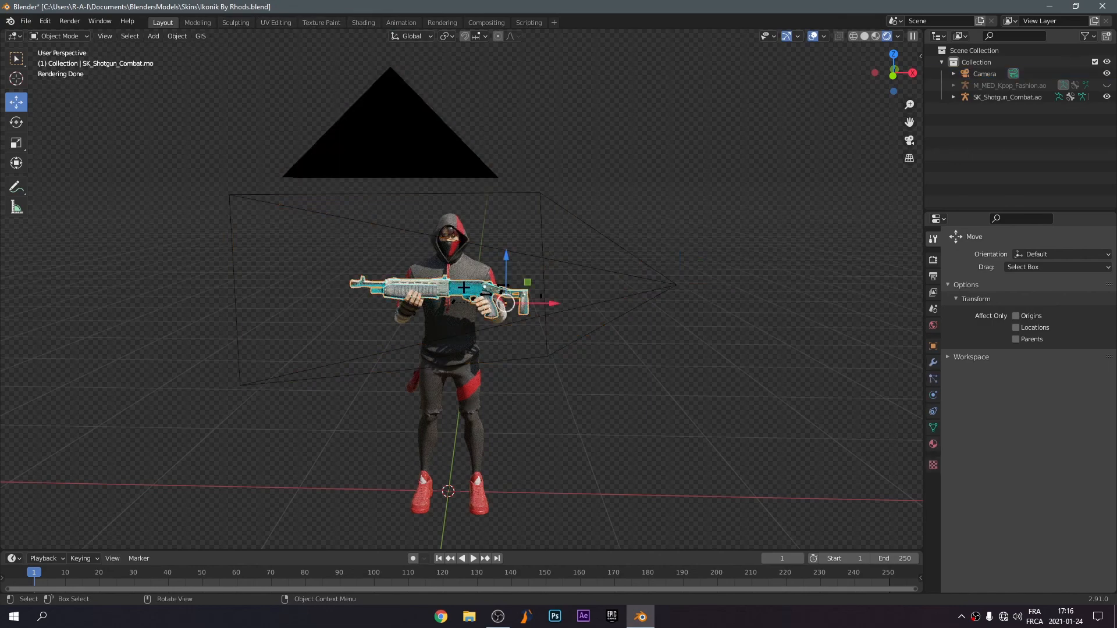
{"action": "left_click", "coordinate": [363, 22]}
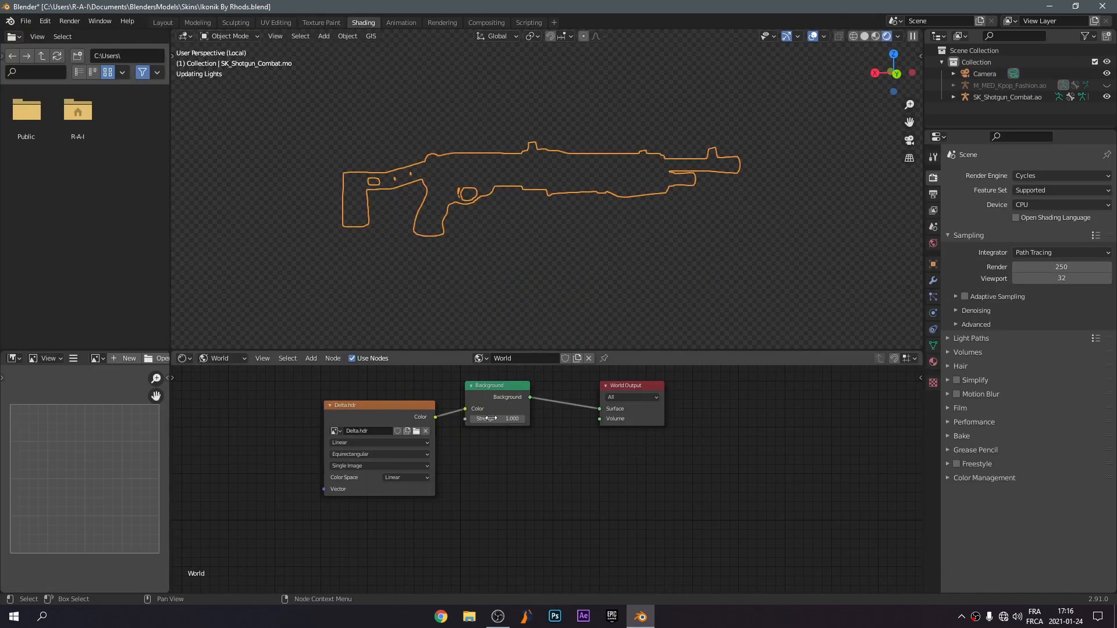
{"action": "left_click", "coordinate": [218, 358]}
{"action": "left_click", "coordinate": [232, 384]}
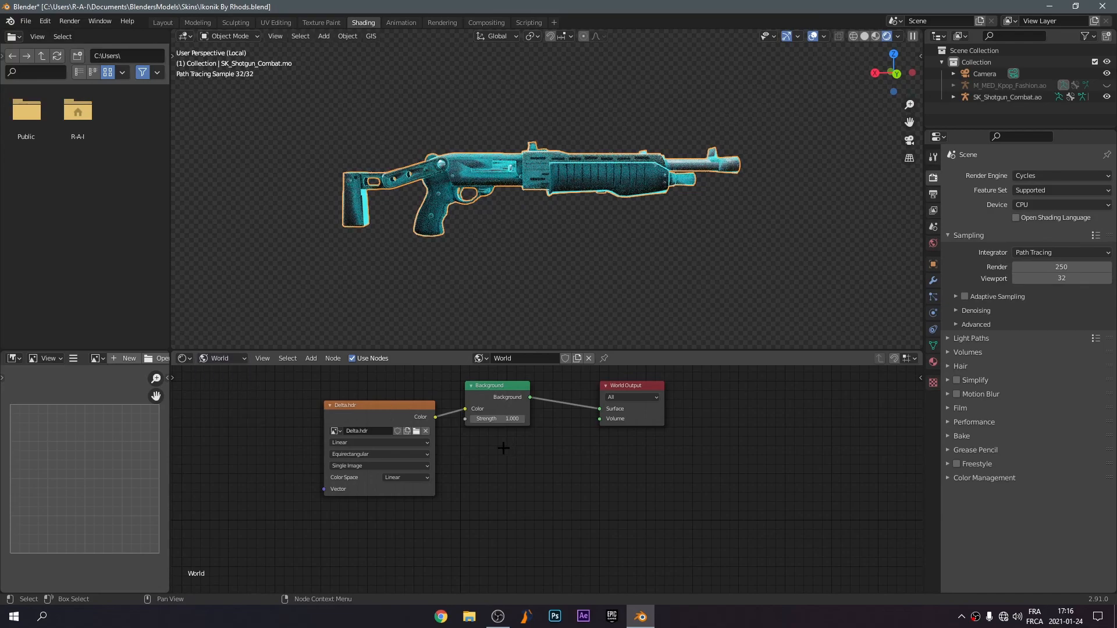
{"action": "left_click", "coordinate": [221, 371]}
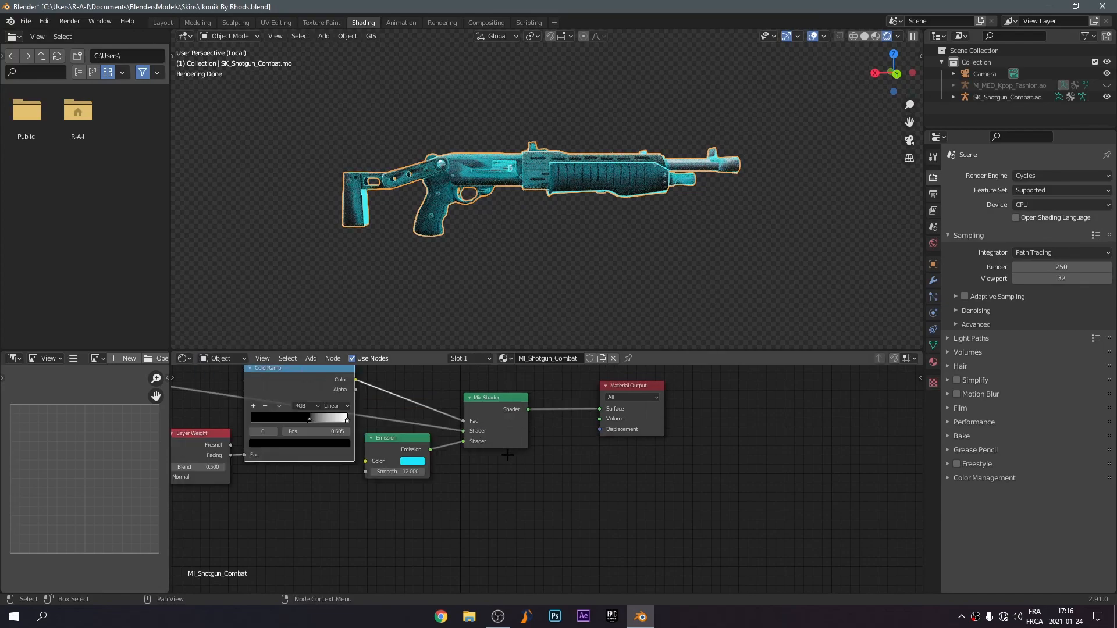
{"action": "left_click", "coordinate": [415, 458]}
{"action": "left_click", "coordinate": [449, 385]}
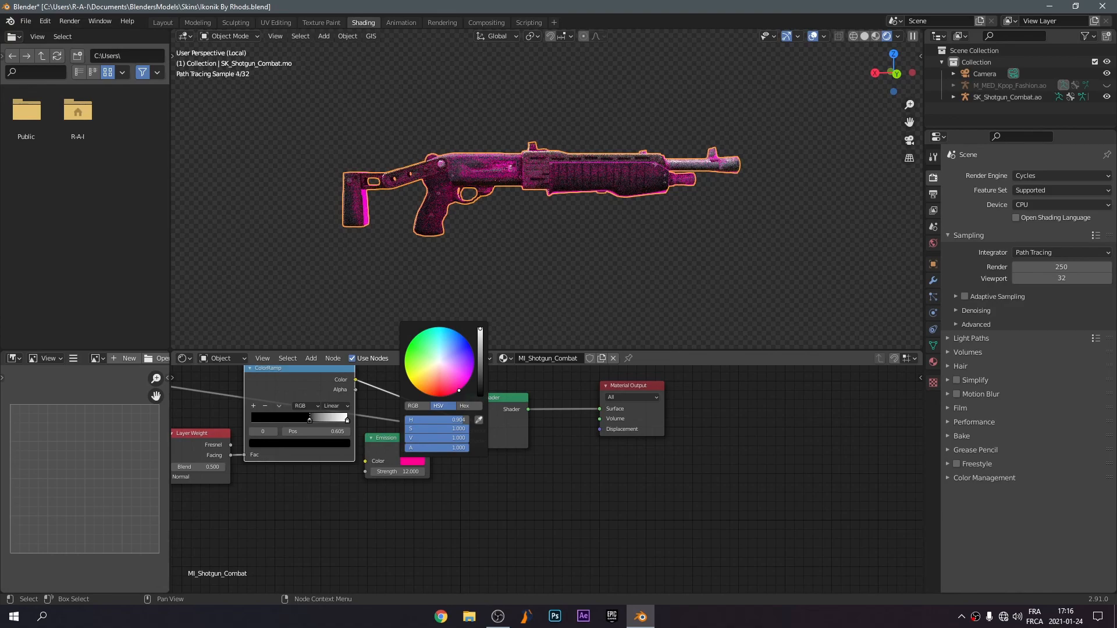
Render a still image of the posed character holding the shotgun and bring the render window back to the front.
{"action": "left_click", "coordinate": [161, 22]}
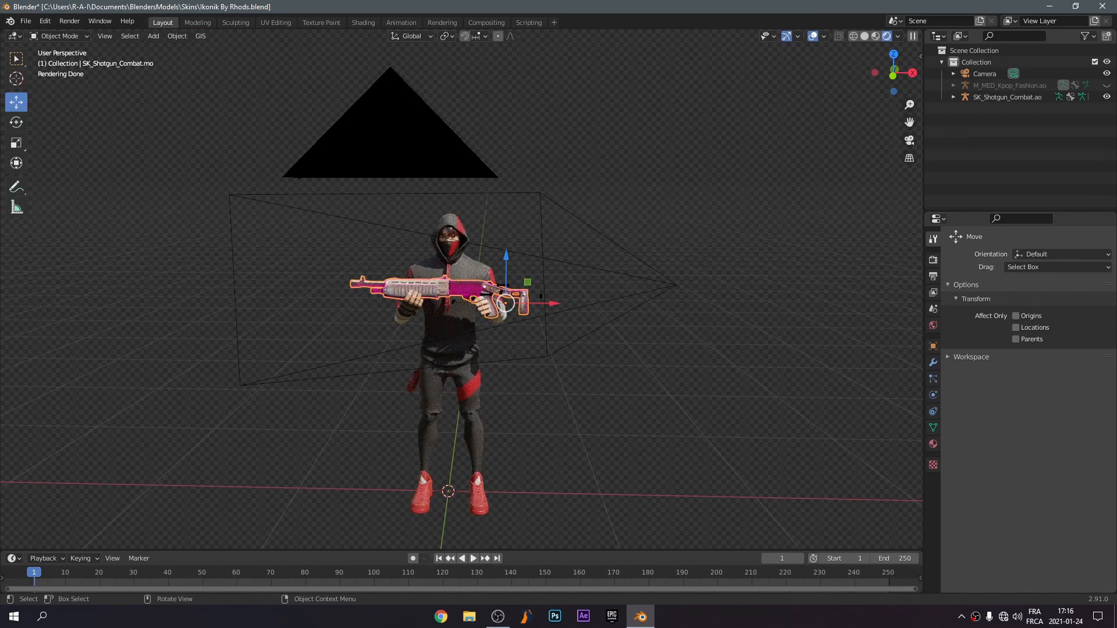
{"action": "key", "text": "F12"}
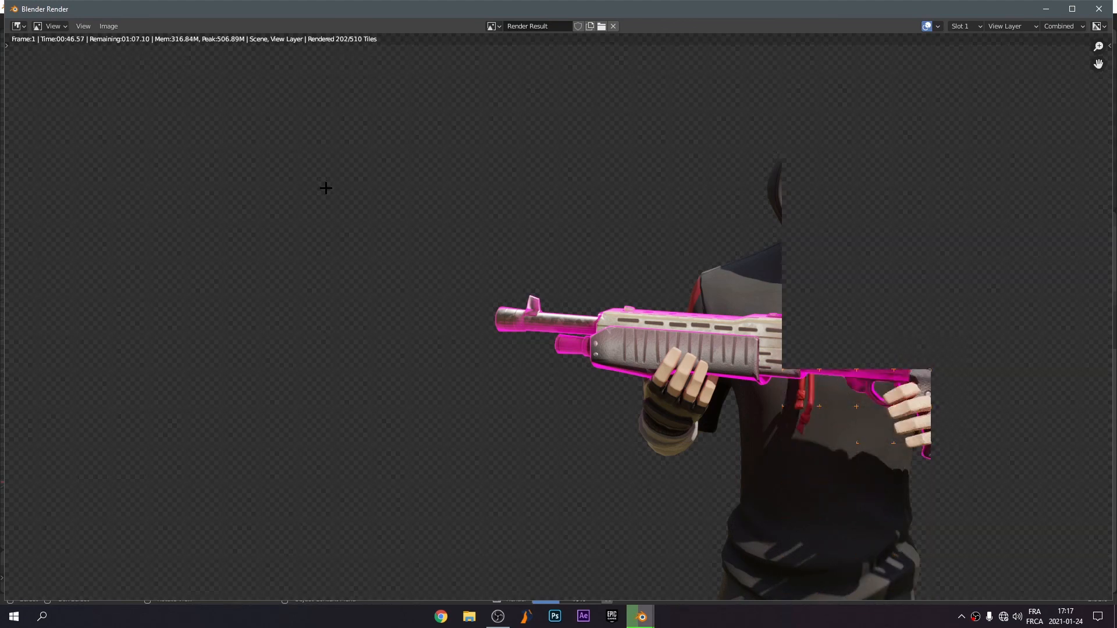
{"action": "left_click", "coordinate": [497, 617]}
{"action": "left_click", "coordinate": [641, 616]}
{"action": "left_click", "coordinate": [661, 581]}
{"action": "left_click", "coordinate": [641, 616]}
{"action": "left_click", "coordinate": [582, 572]}
{"action": "scroll", "coordinate": [669, 349], "scroll_direction": "up", "scroll_amount": 3}
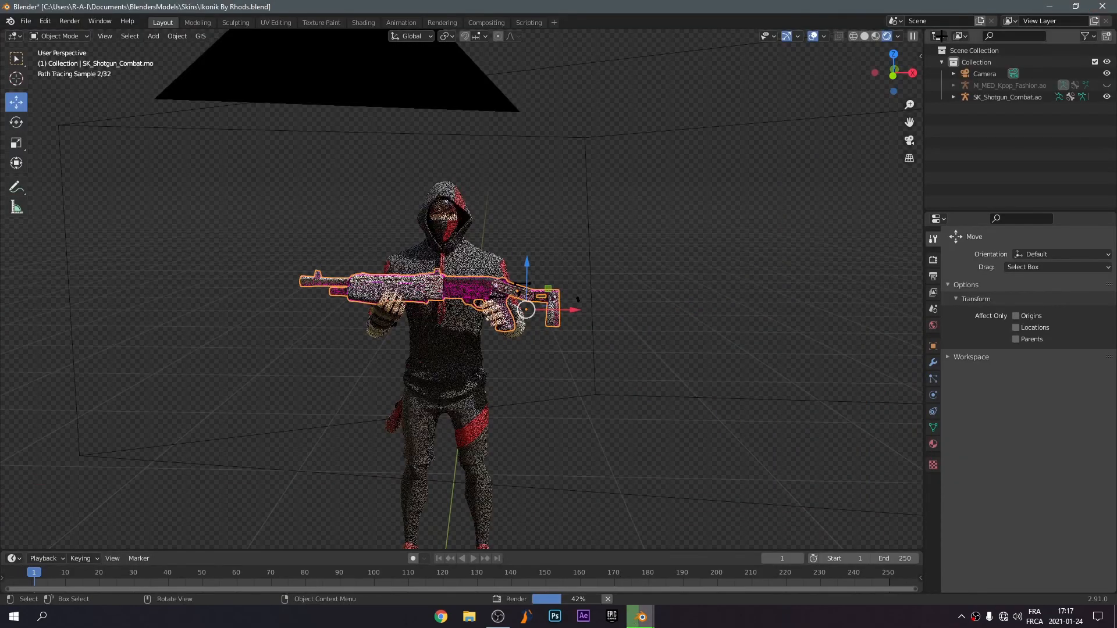
{"action": "left_click", "coordinate": [640, 617]}
{"action": "left_click", "coordinate": [595, 584]}
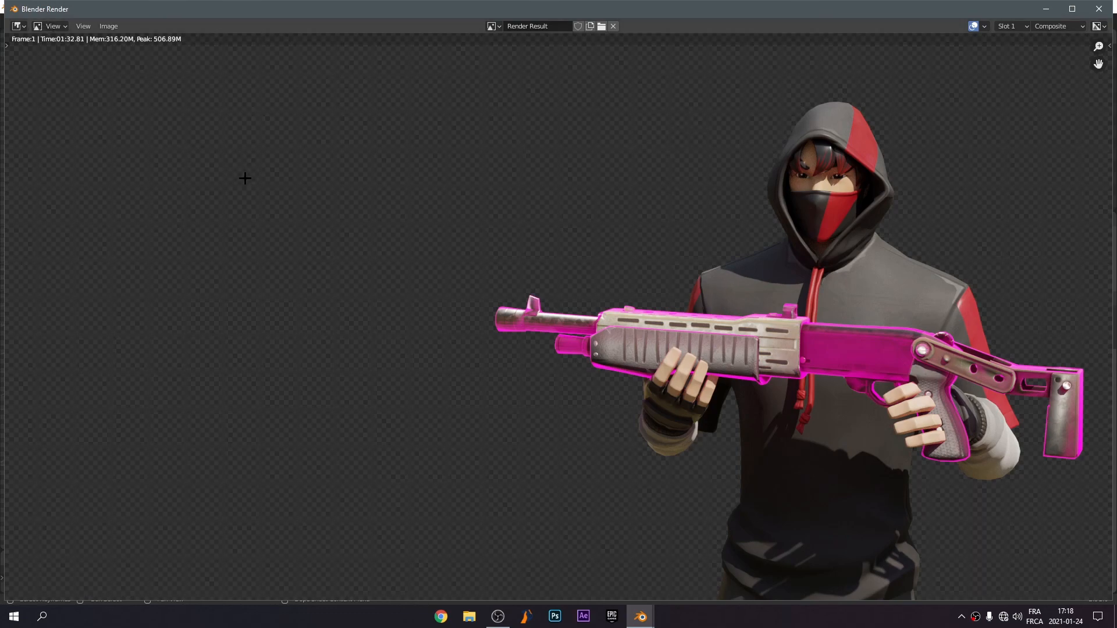
Start saving the rendered image and browse to the Documents\BlenderRenders\Fortnite folder.
{"action": "key", "text": "shift+alt+s"}
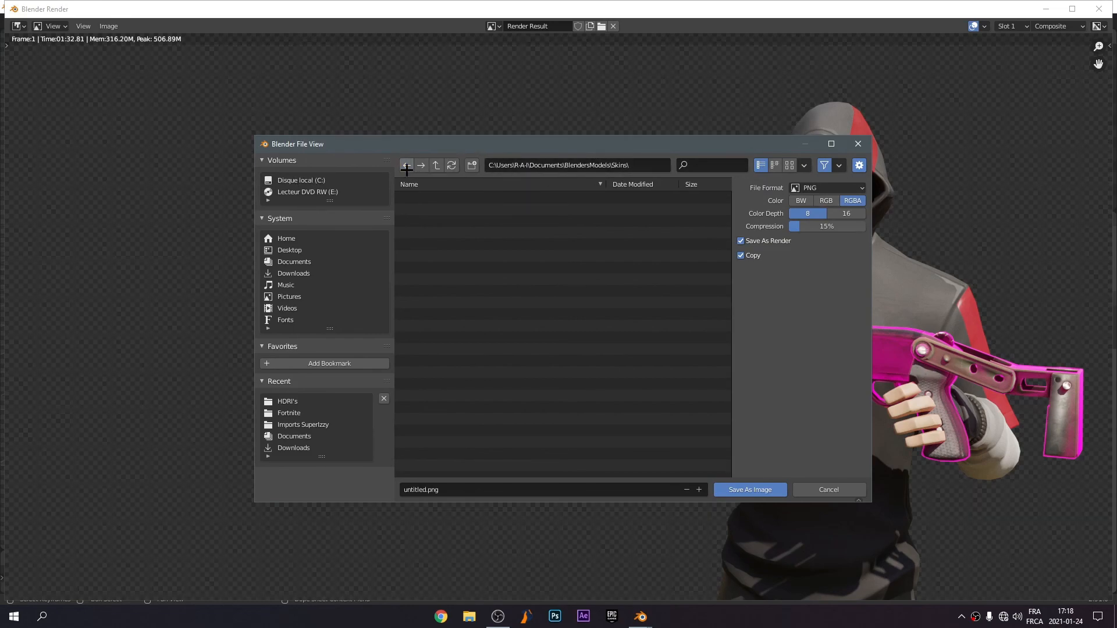
{"action": "left_click", "coordinate": [309, 261]}
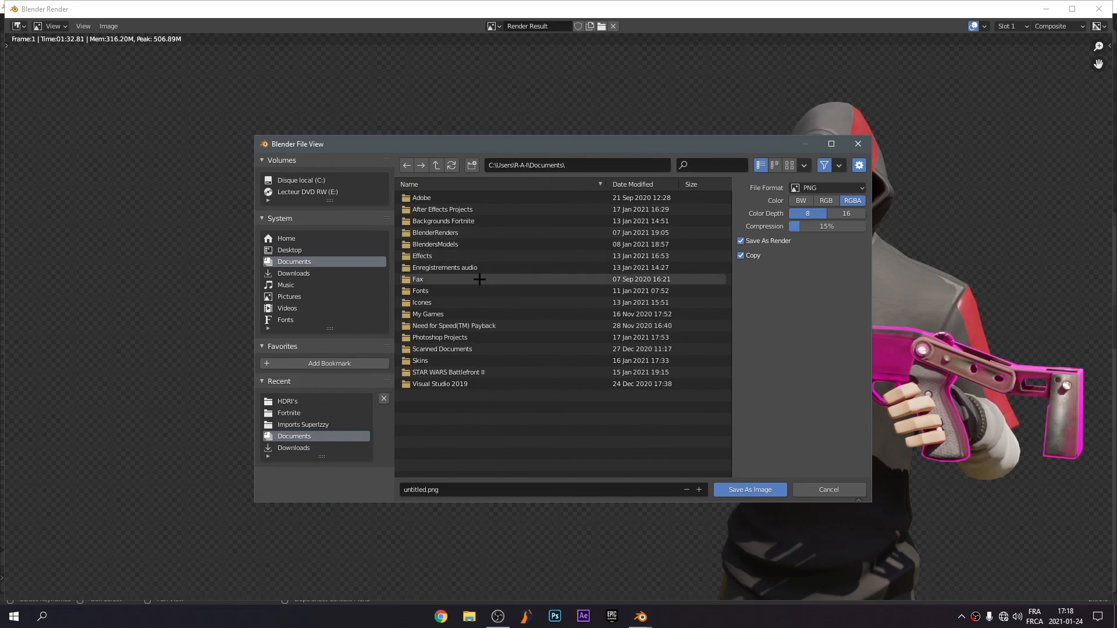
{"action": "double_click", "coordinate": [472, 232]}
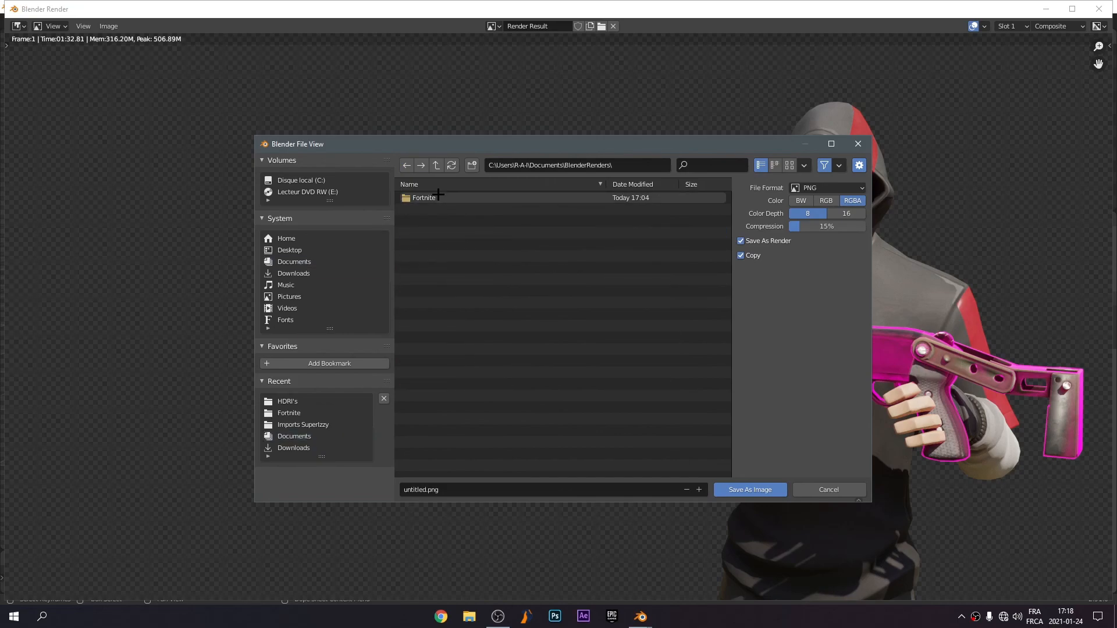
{"action": "double_click", "coordinate": [460, 197]}
Name the render "ikonik with weapon.png" and save it as a PNG image.
{"action": "left_click", "coordinate": [426, 490]}
{"action": "left_click", "coordinate": [426, 490]}
{"action": "key", "text": "BackSpace"}
{"action": "key", "text": "BackSpace"}
{"action": "key", "text": "BackSpace"}
{"action": "key", "text": "BackSpace"}
{"action": "key", "text": "BackSpace"}
{"action": "key", "text": "BackSpace"}
{"action": "key", "text": "BackSpace"}
{"action": "key", "text": "BackSpace"}
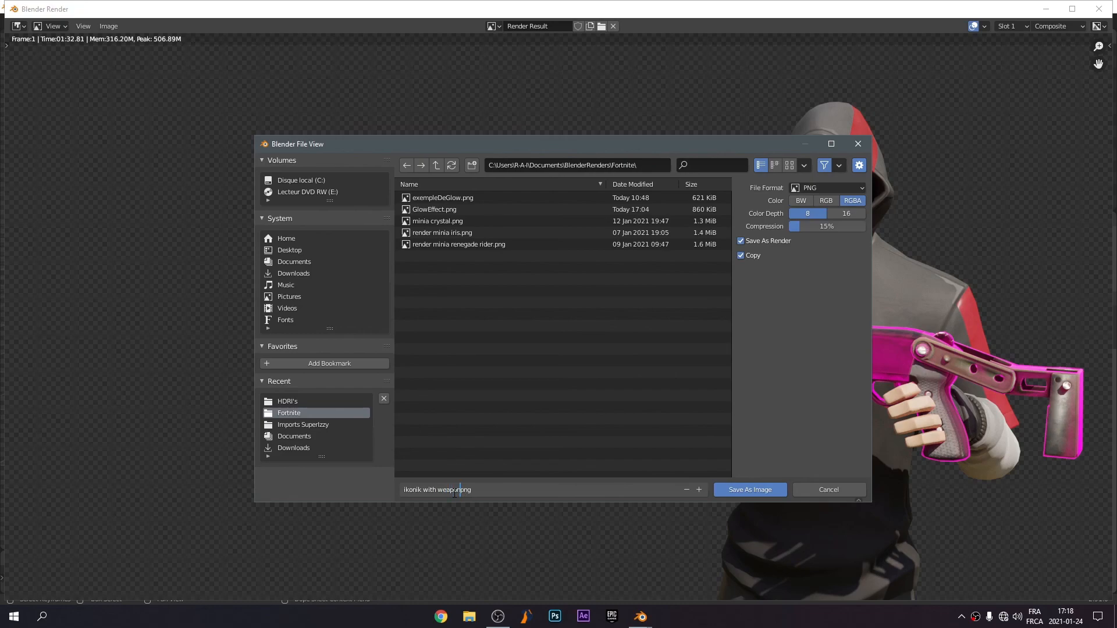
{"action": "key", "text": "Return"}
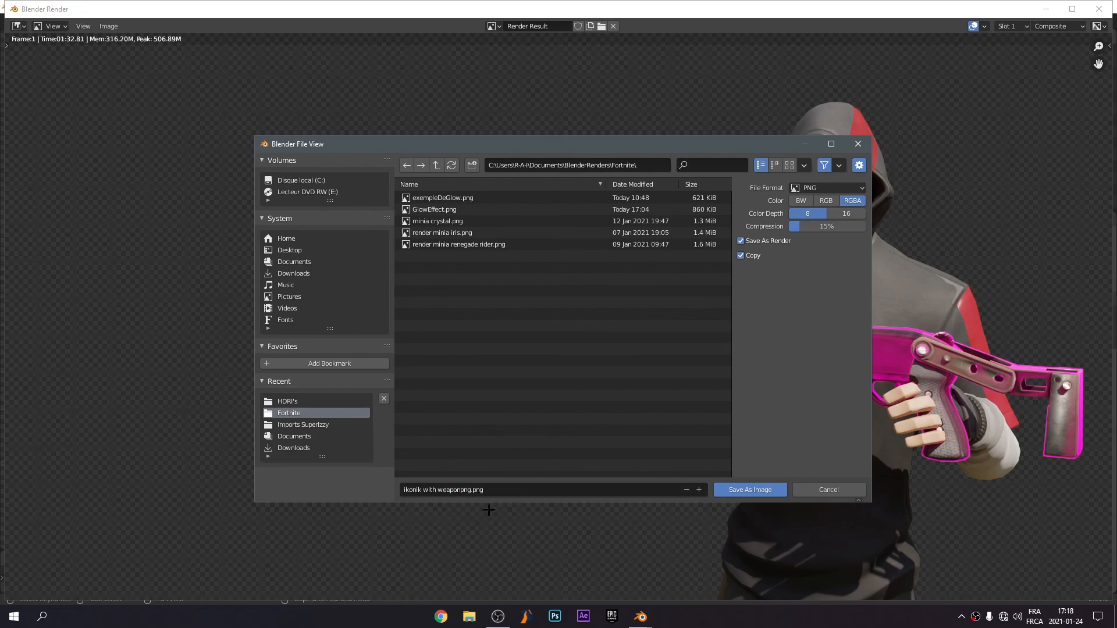
{"action": "left_click", "coordinate": [461, 489]}
{"action": "left_click", "coordinate": [471, 490]}
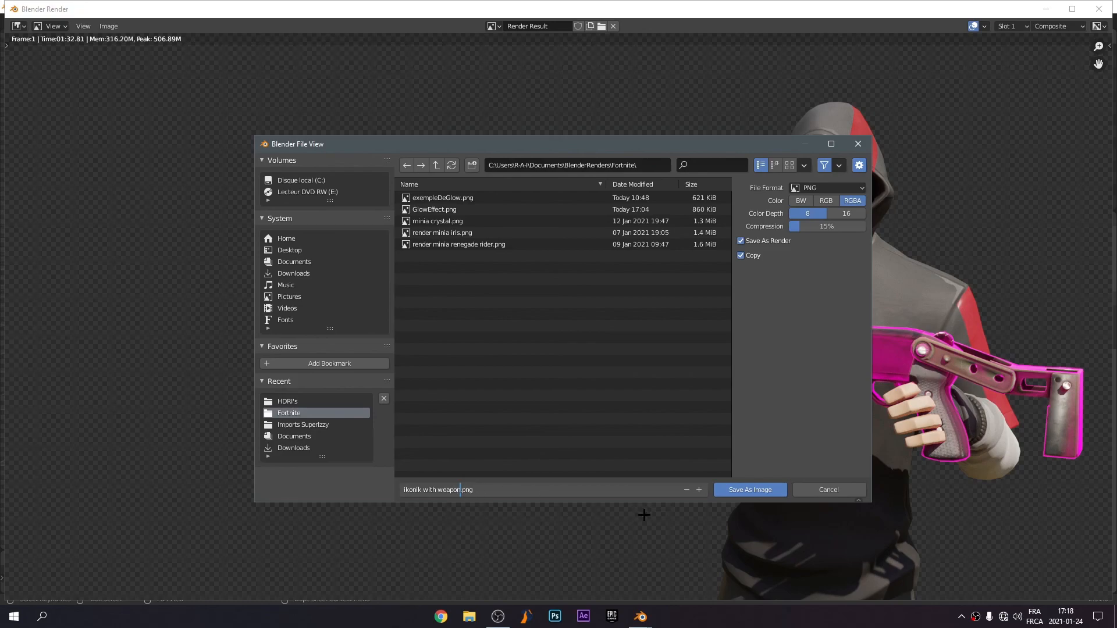
{"action": "left_click", "coordinate": [751, 490]}
{"action": "left_click", "coordinate": [751, 490]}
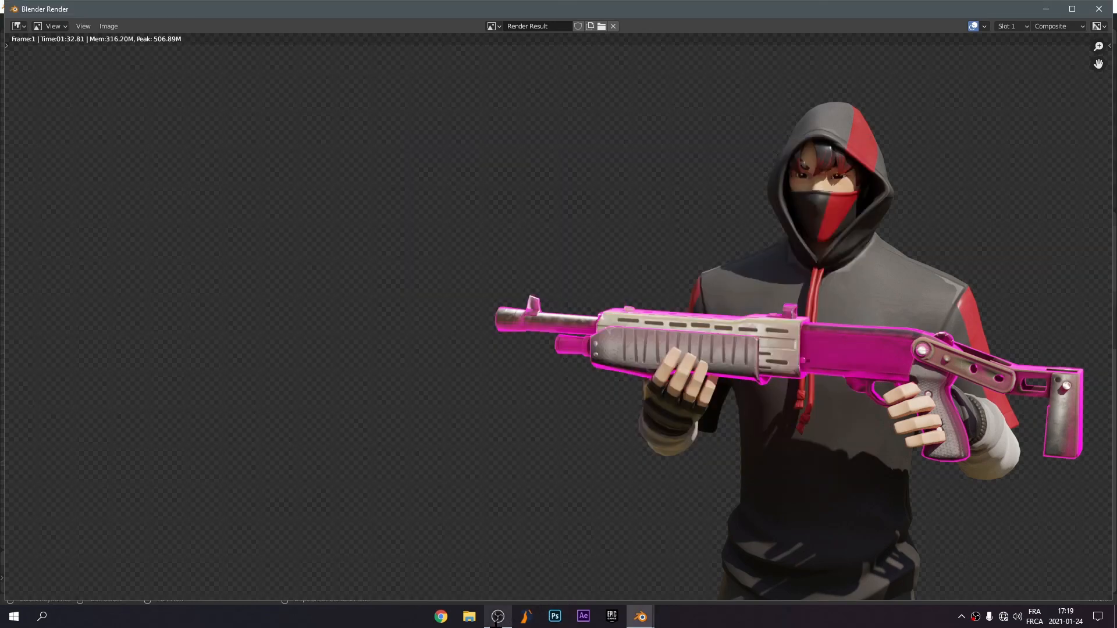
Switch to File Explorer, browse to Documents\BlenderRenders\Fortnite and open the saved image "ikonik with weapon.png" in Photos.
{"action": "left_click", "coordinate": [469, 616]}
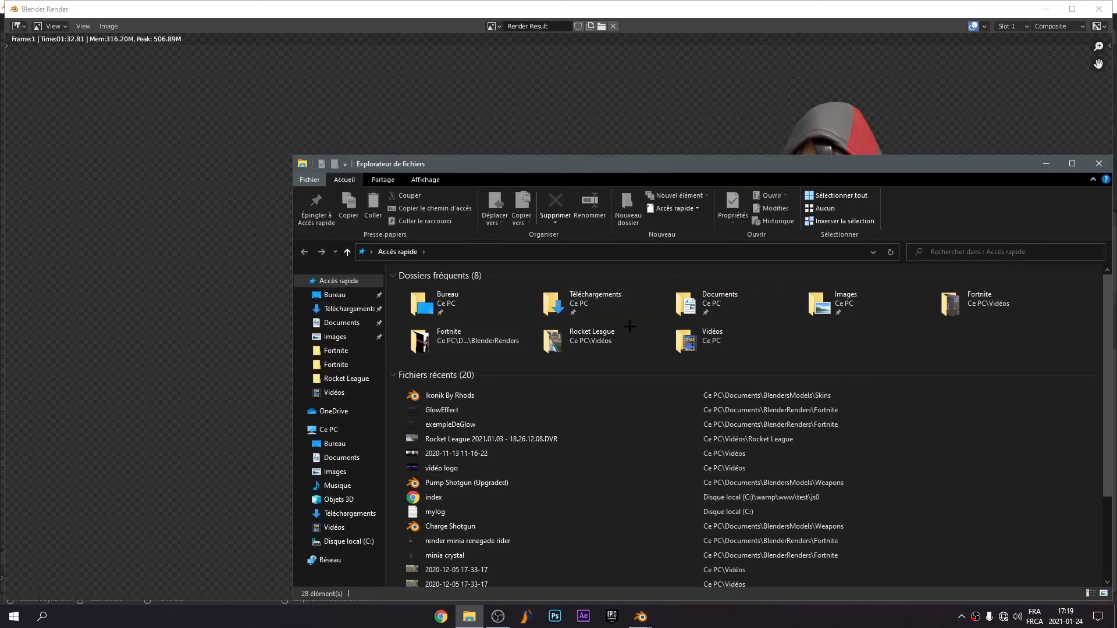
{"action": "double_click", "coordinate": [469, 414]}
{"action": "key", "text": "alt+F4"}
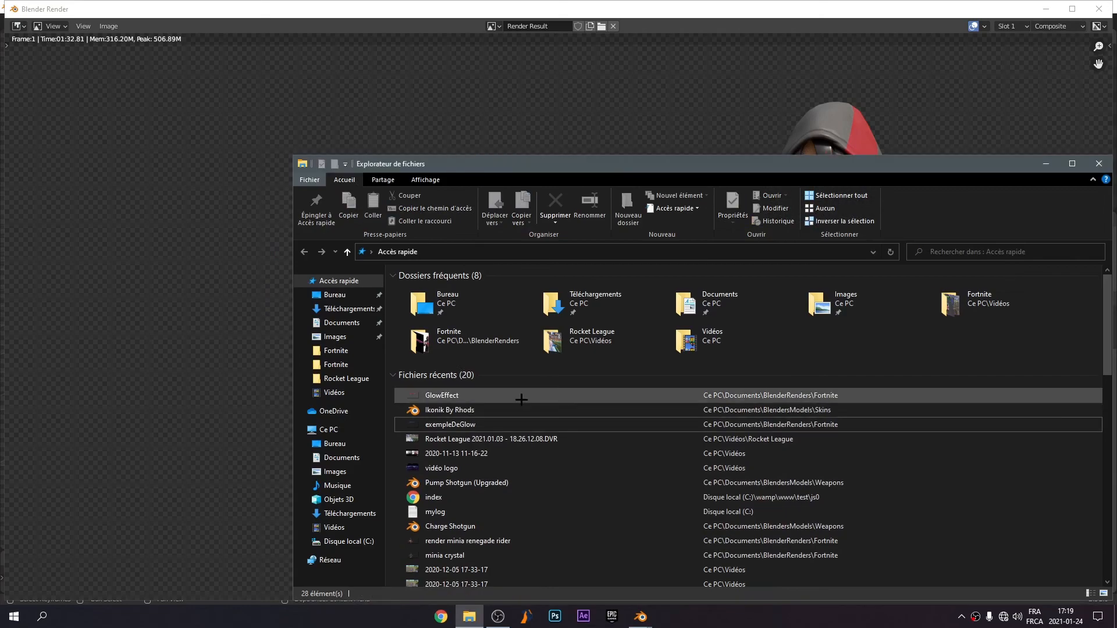
{"action": "left_click", "coordinate": [348, 325]}
{"action": "double_click", "coordinate": [454, 322]}
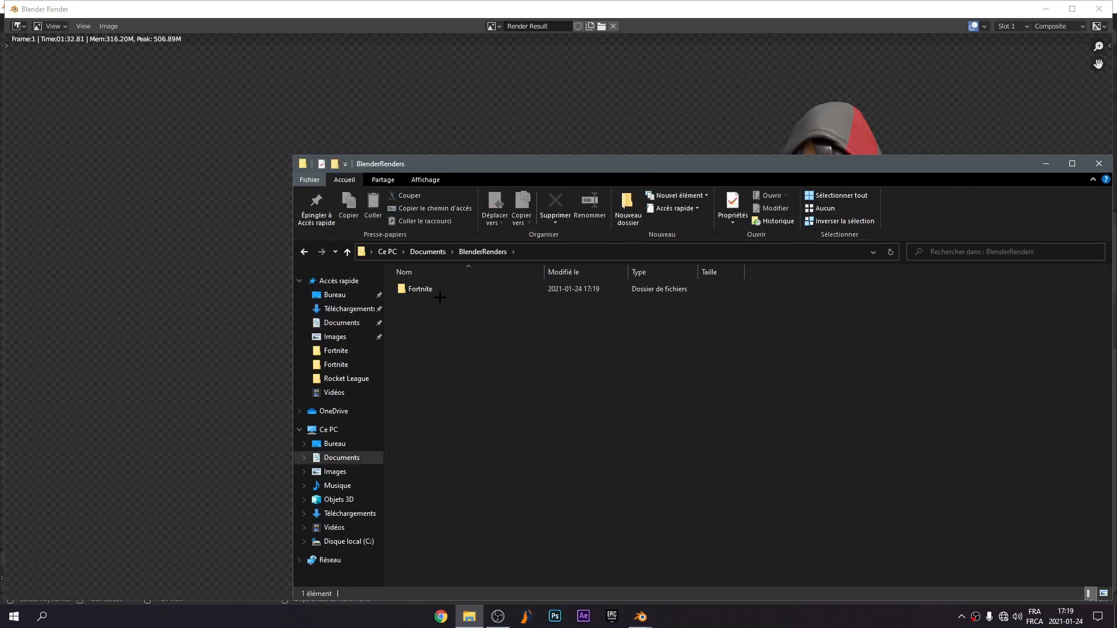
{"action": "double_click", "coordinate": [428, 289]}
{"action": "left_click", "coordinate": [545, 319]}
{"action": "double_click", "coordinate": [545, 318]}
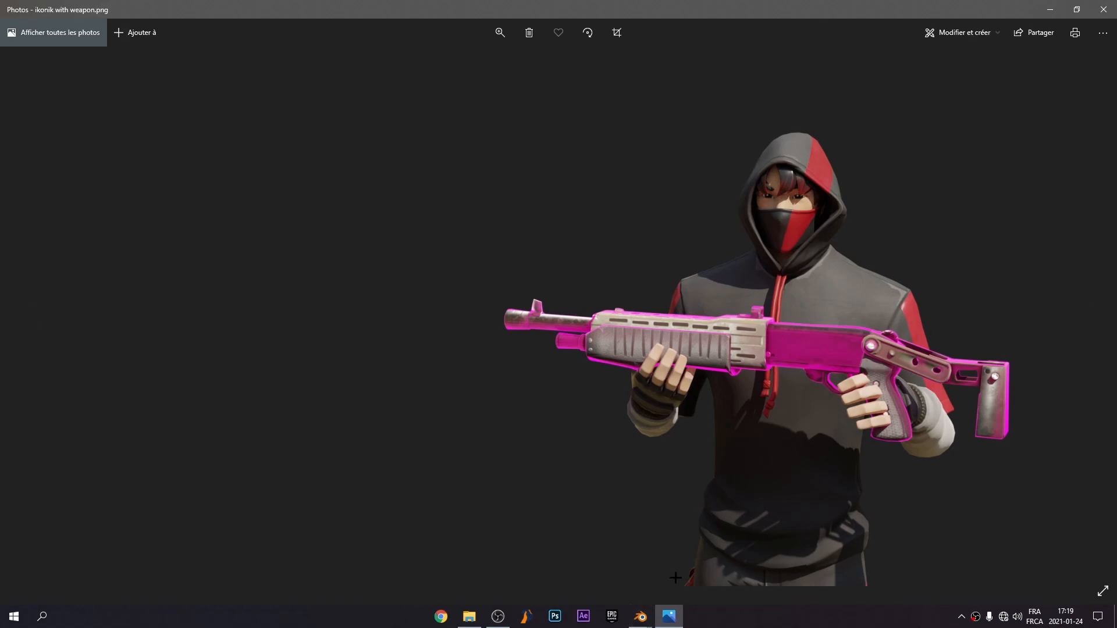
Compare the saved character render with the neighbouring GlowEffect.png image, ending on "ikonik with weapon.png".
{"action": "key", "text": "Left"}
{"action": "key", "text": "Right"}
{"action": "key", "text": "Left"}
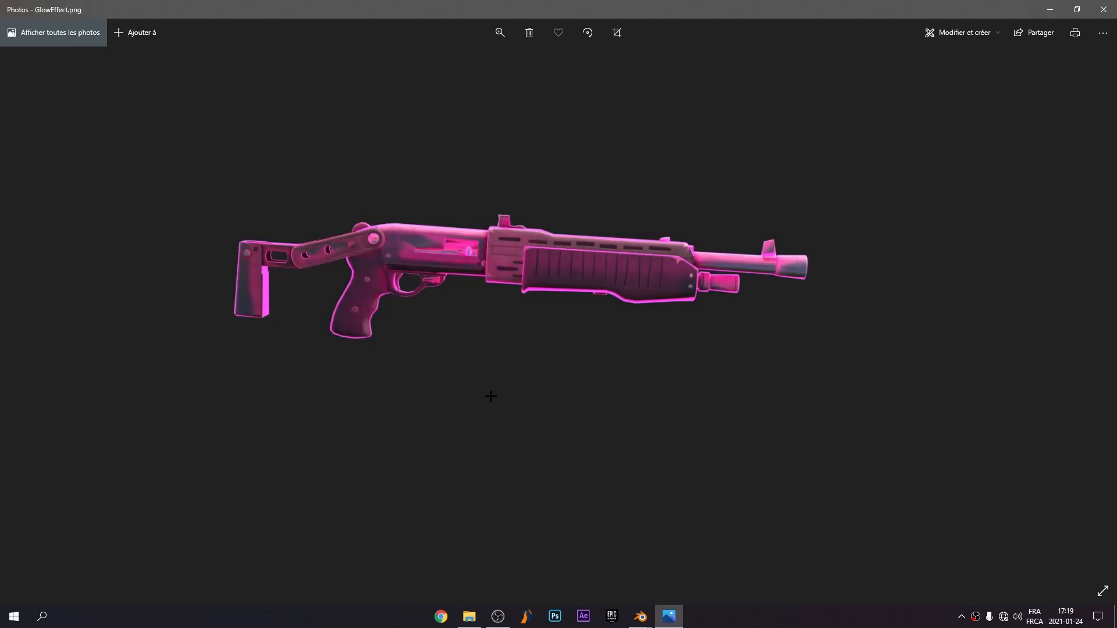
{"action": "key", "text": "Right"}
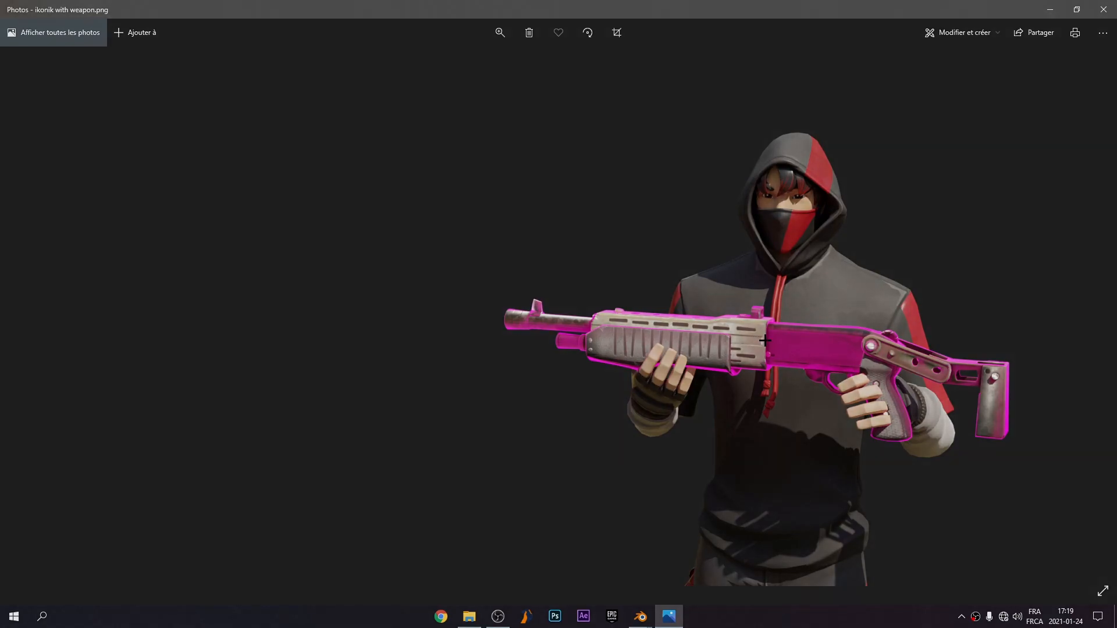
{"action": "left_click", "coordinate": [497, 616]}
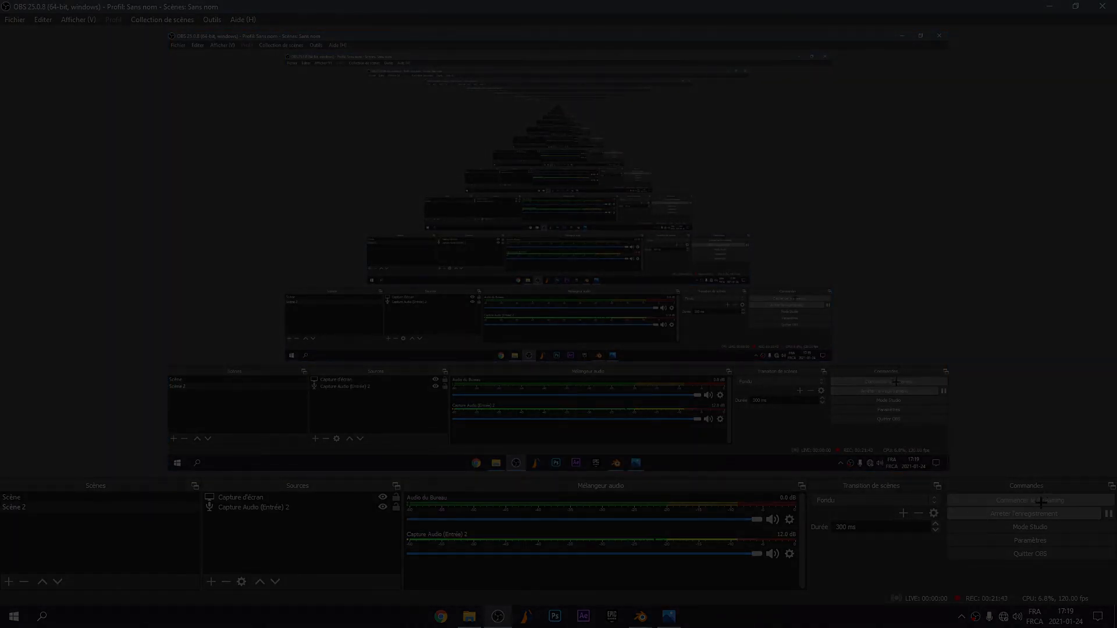